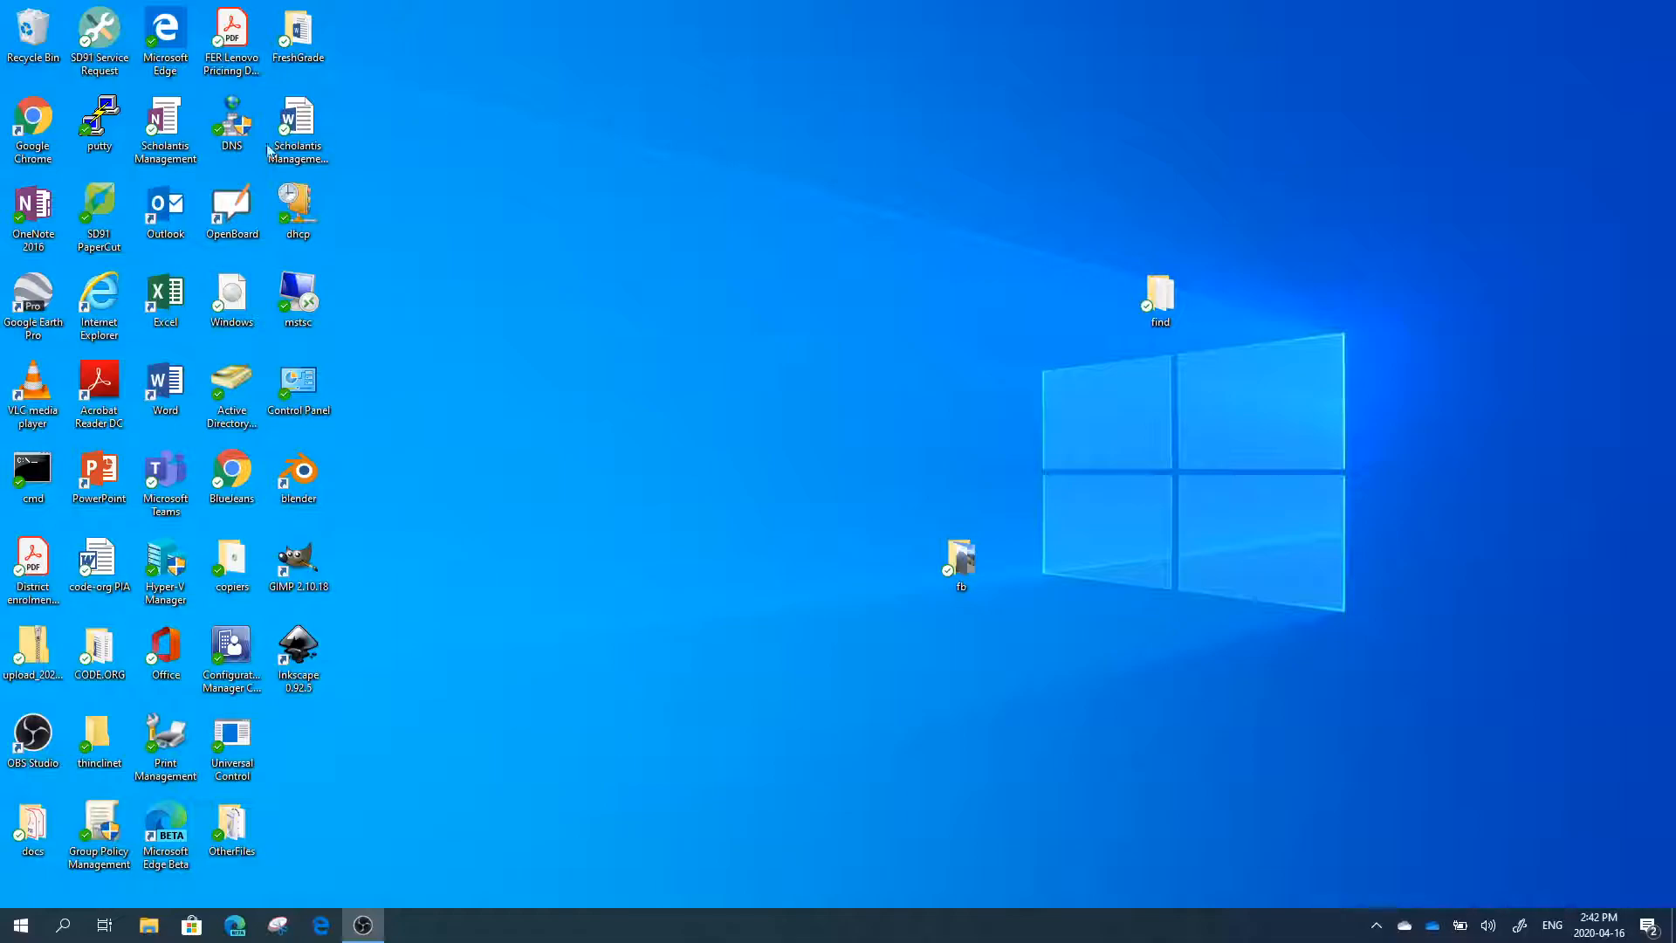
# Open Google Chrome, search for "davinci resolve" and open Blackmagic Design's DaVinci Resolve 16 product page.
pyautogui.doubleClick(33, 131)
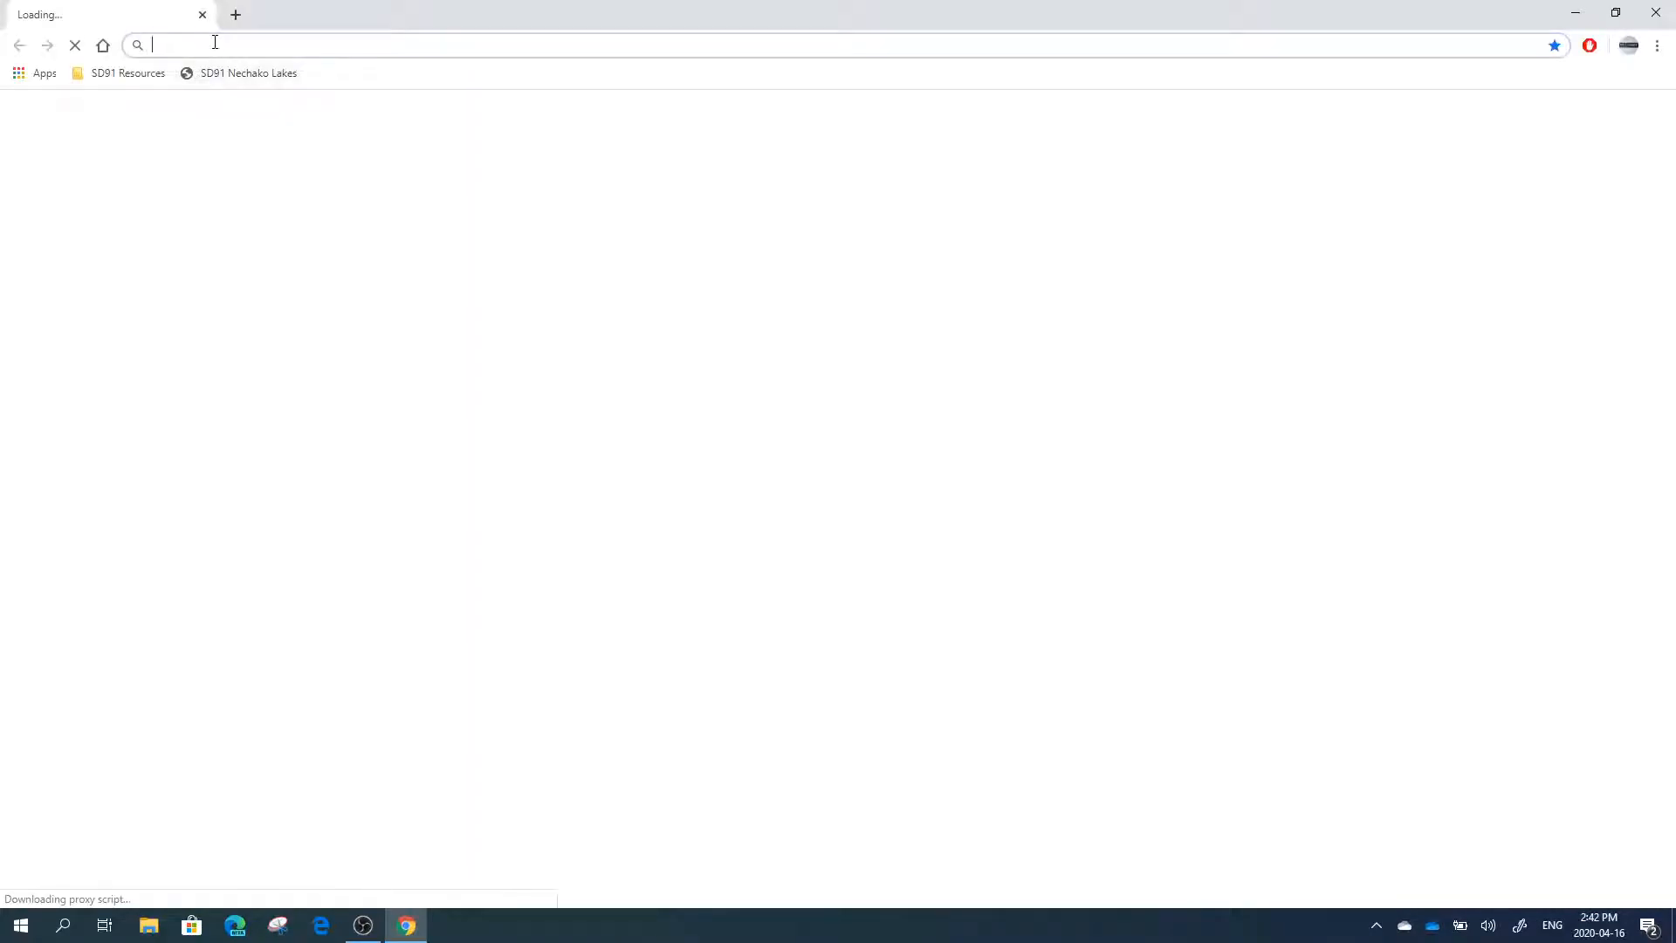
pyautogui.write('davinc')
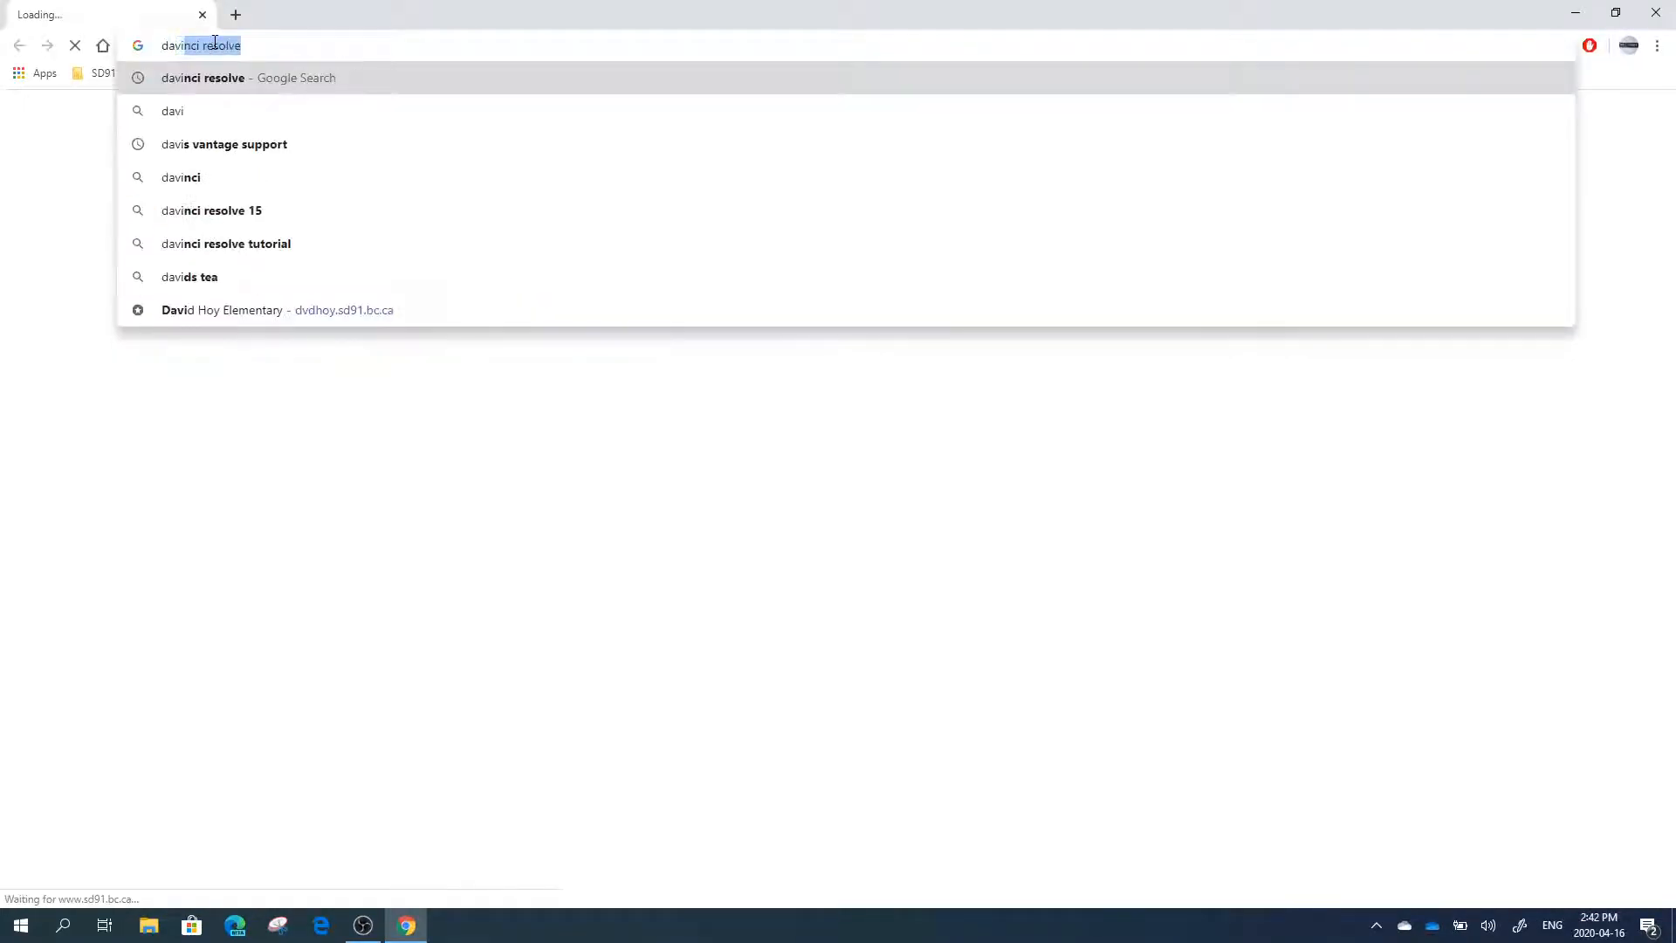
pyautogui.write('i re')
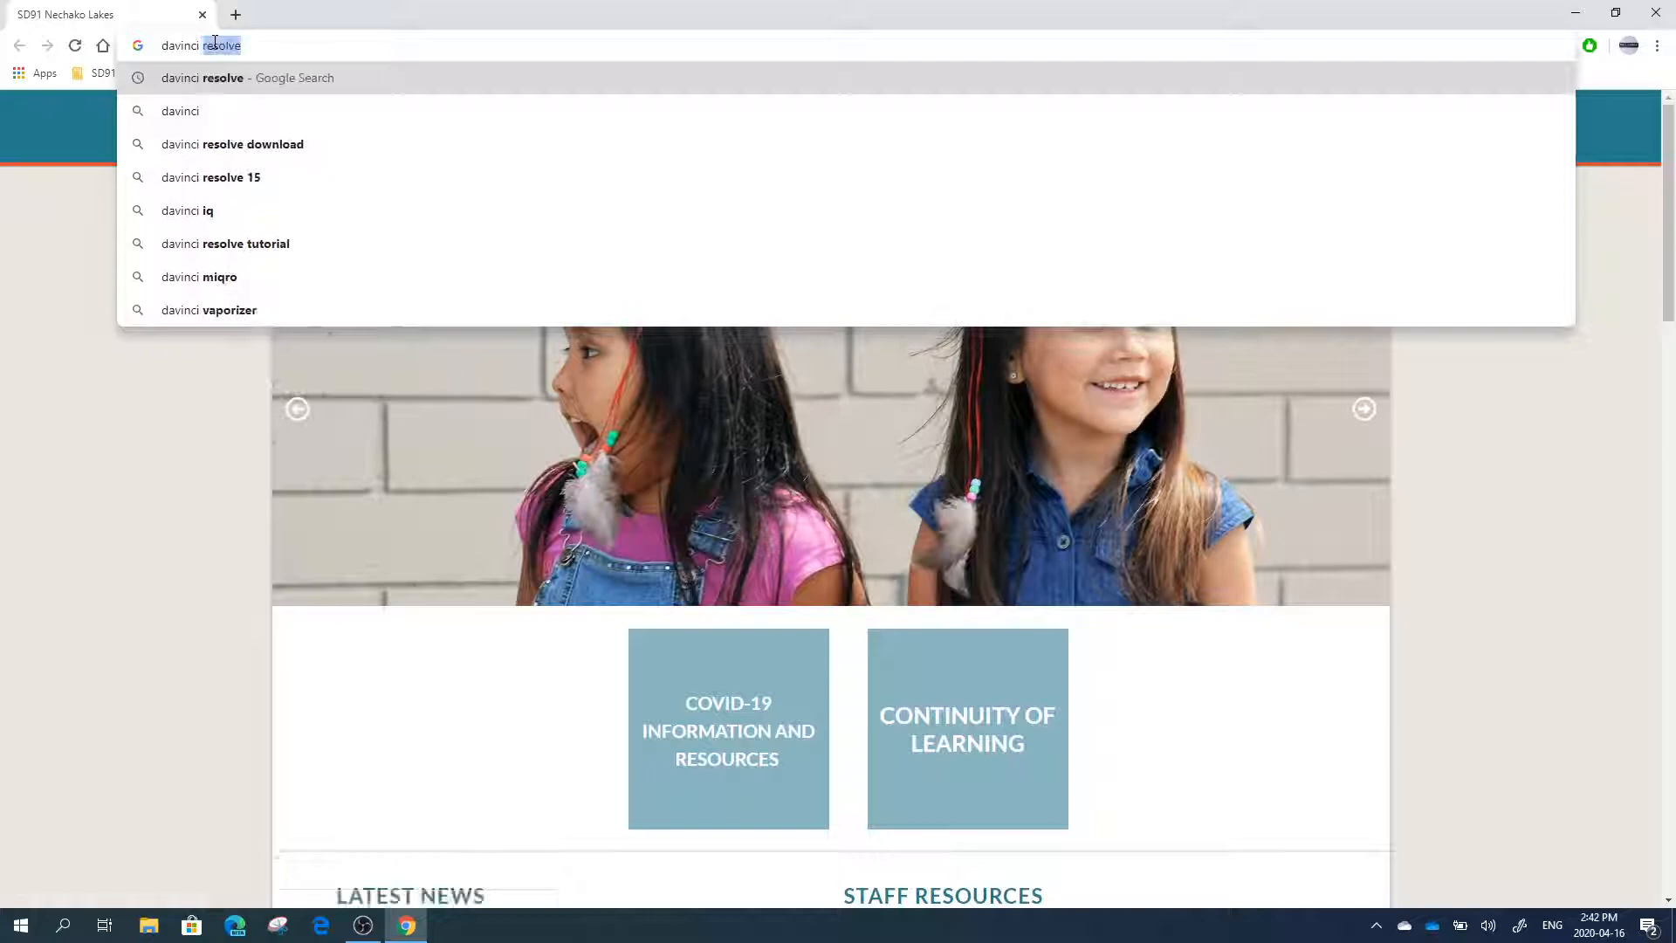
pyautogui.write('solve')
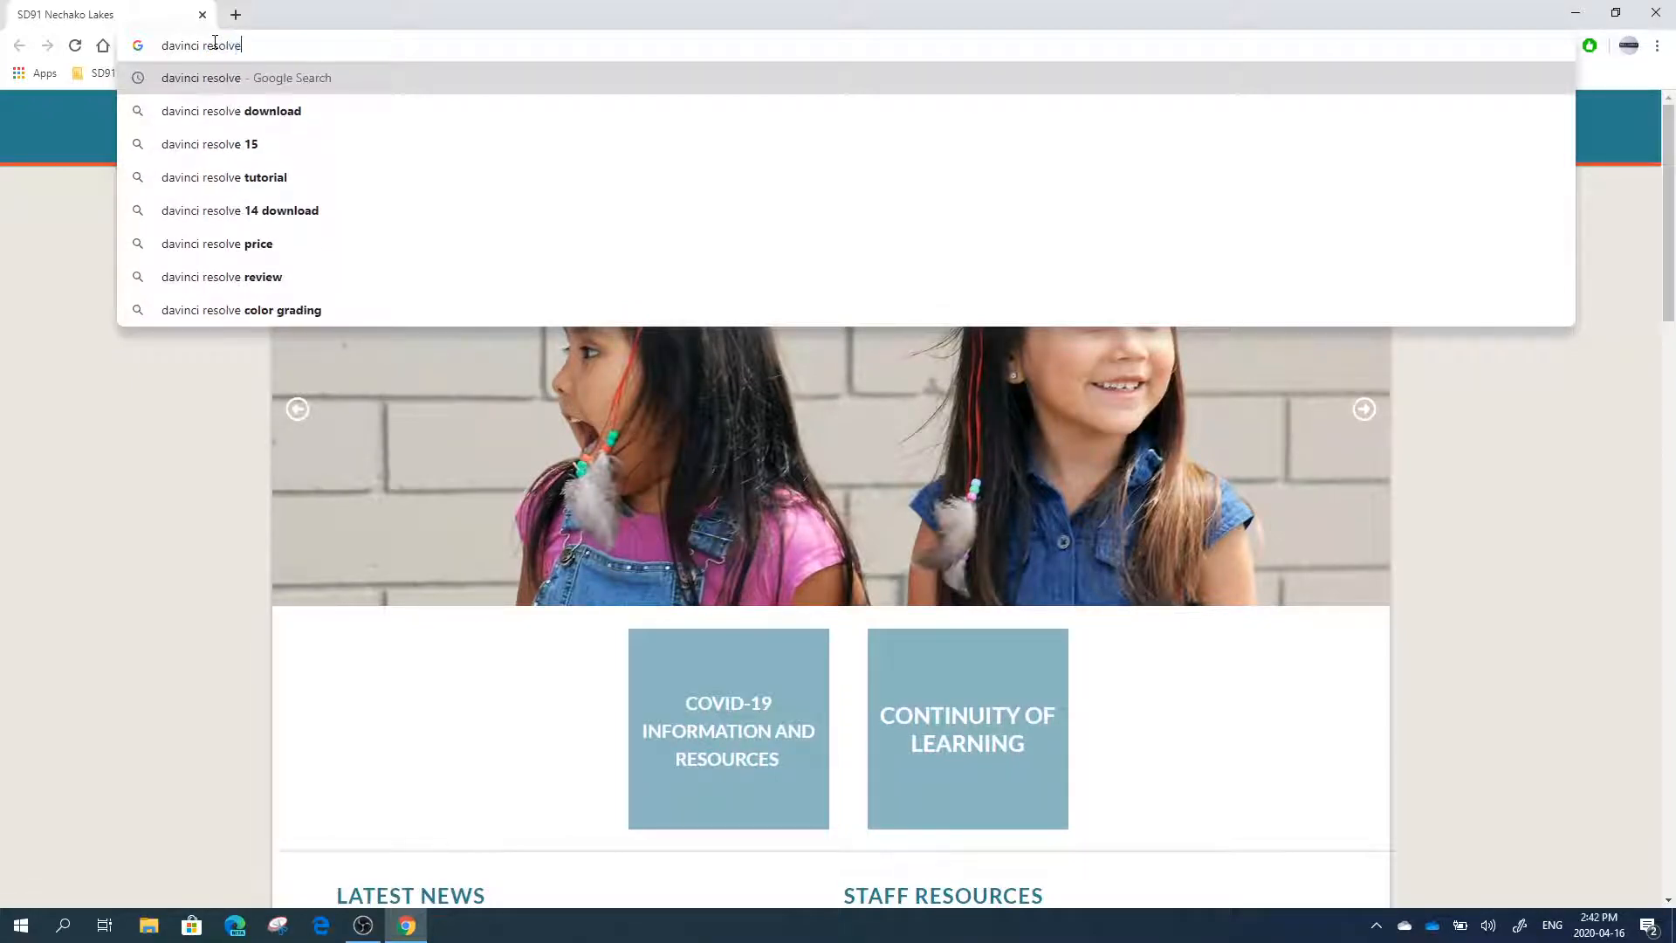
pyautogui.press('Return')
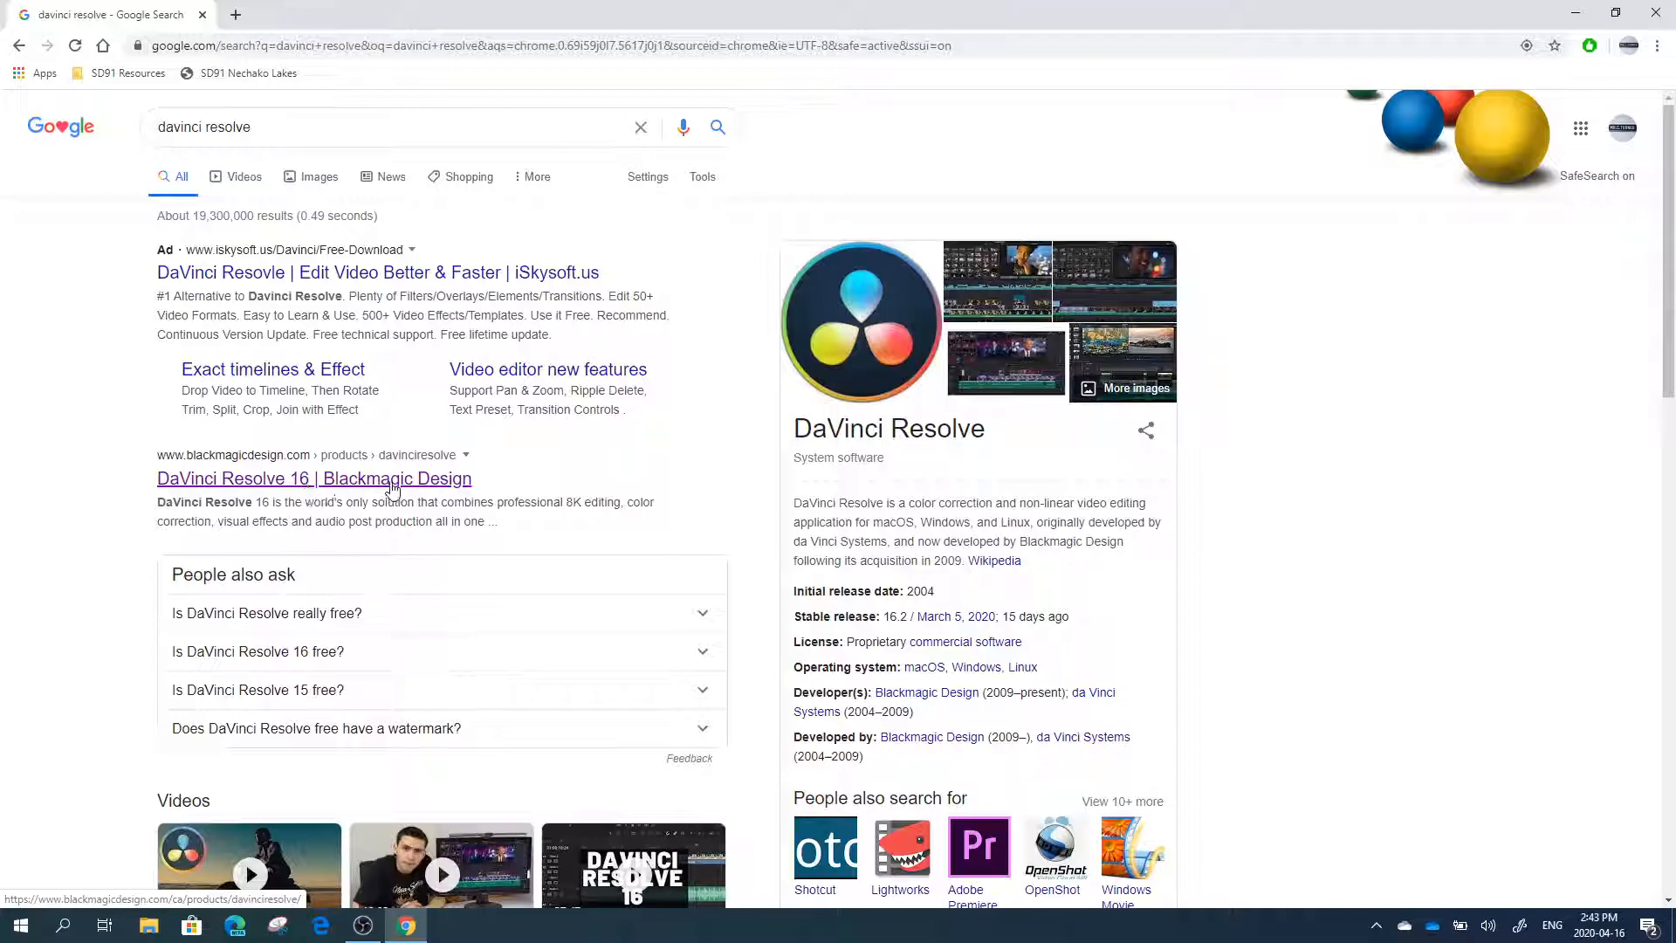
pyautogui.click(419, 487)
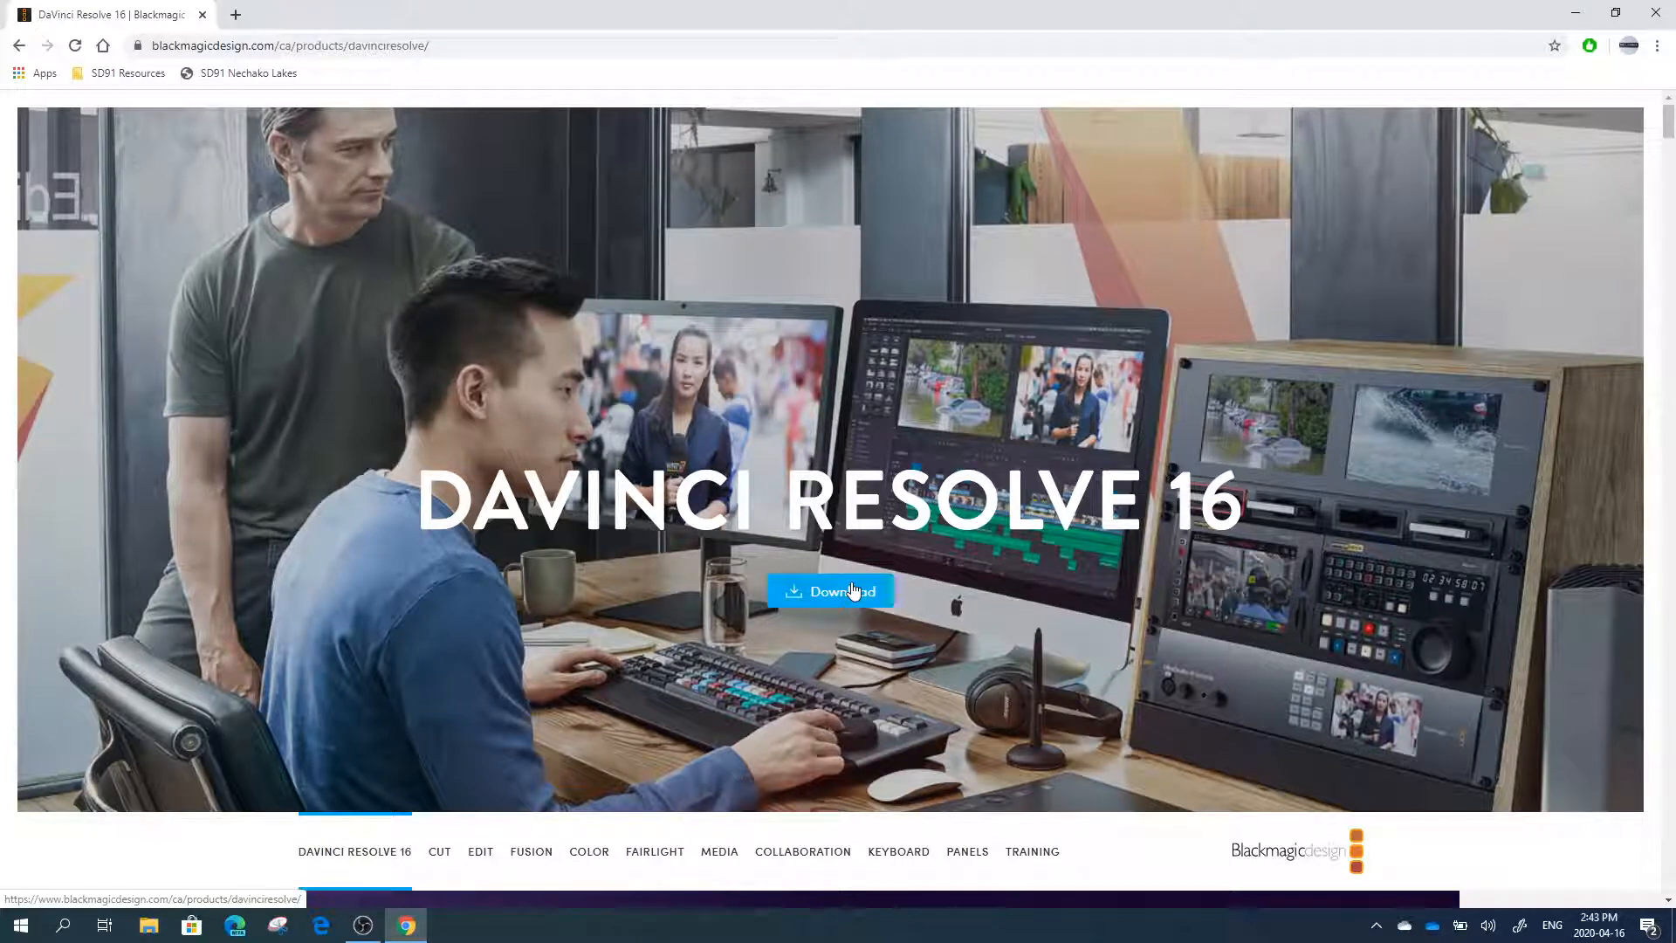
# Register for the free DaVinci Resolve 16 Windows download with the customer's name, contact and location details and "education" as the product use.
pyautogui.click(851, 590)
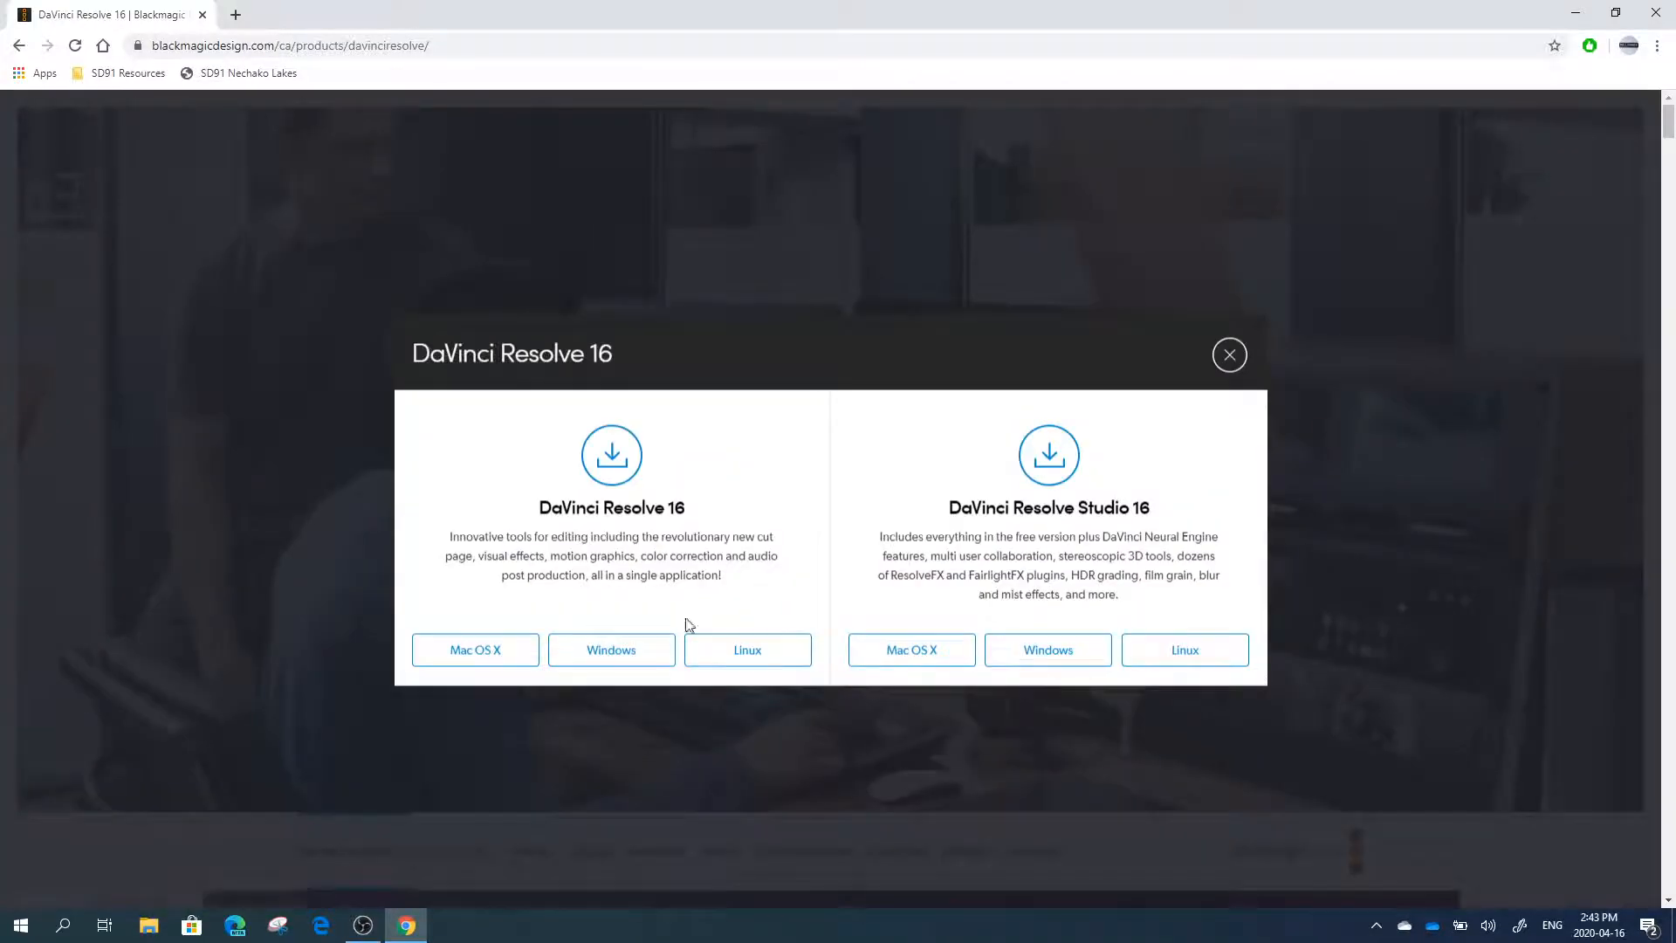
pyautogui.click(623, 653)
pyautogui.click(546, 270)
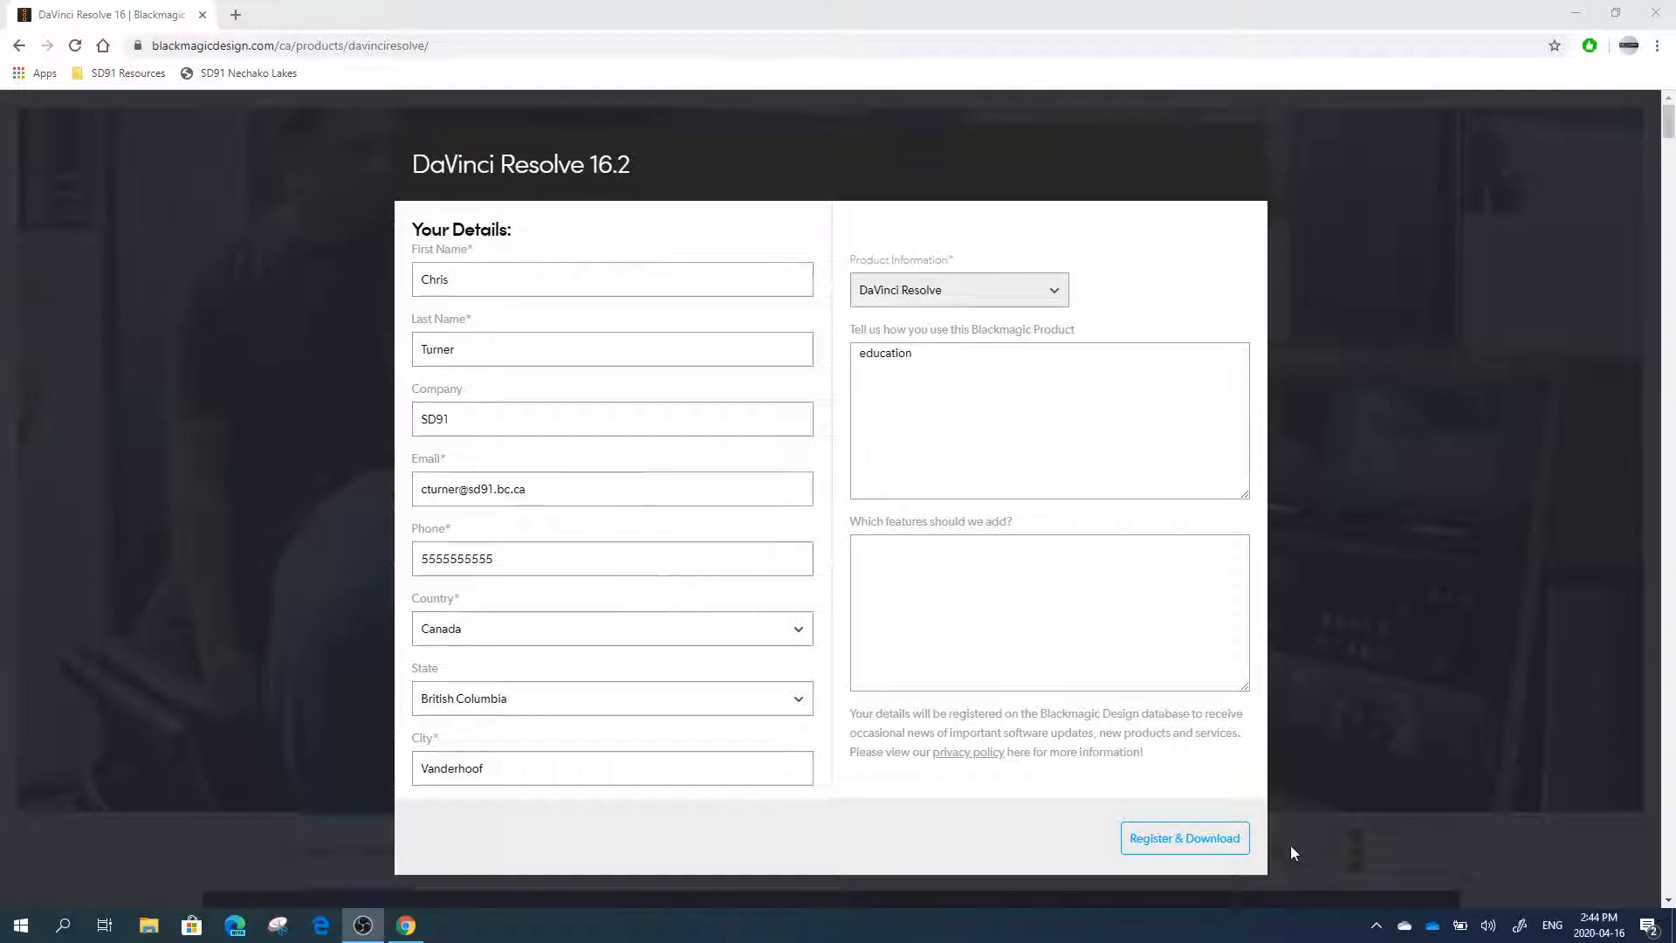
pyautogui.click(1167, 840)
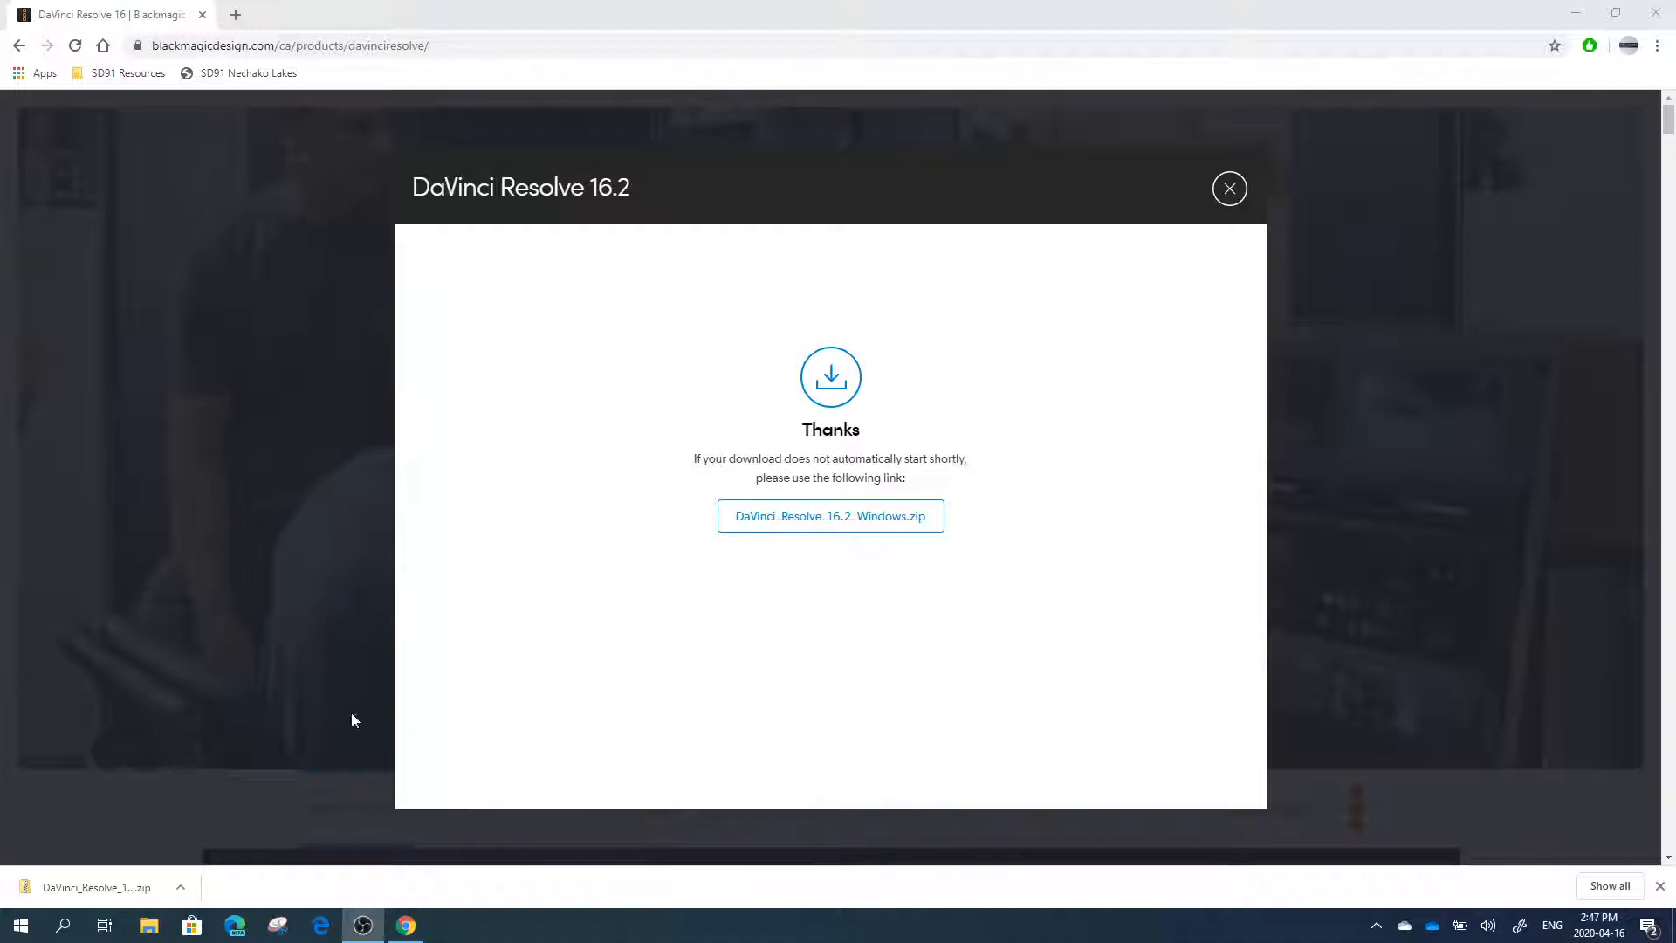
# Show the downloaded DaVinci Resolve zip file in its Downloads folder.
pyautogui.click(180, 891)
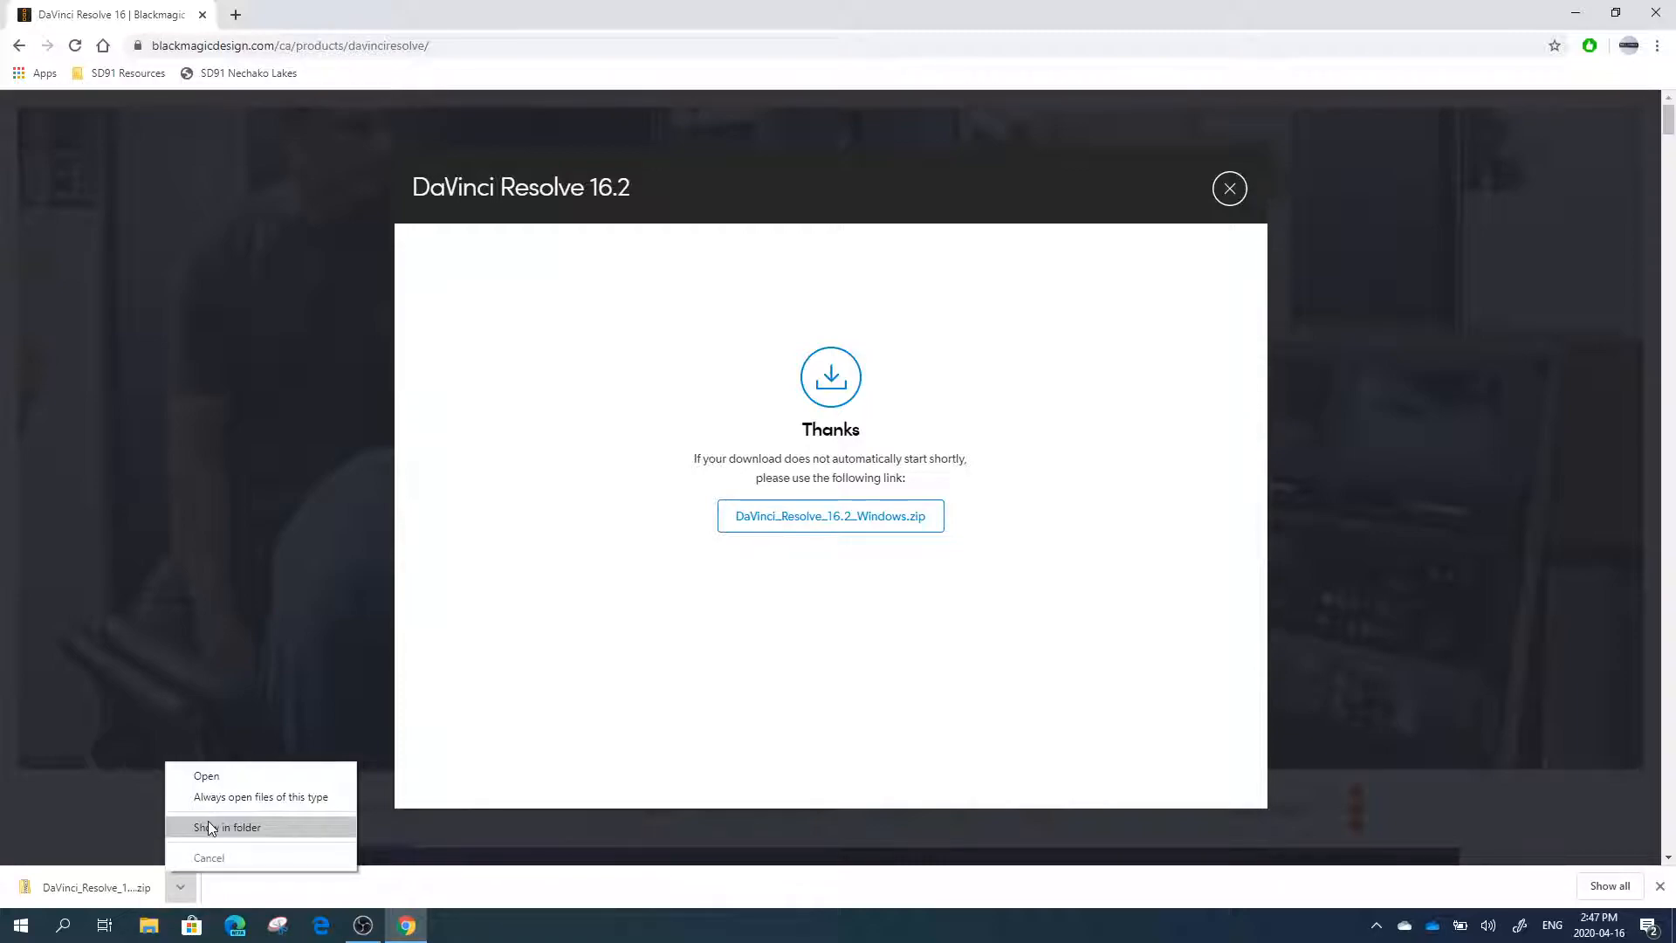
pyautogui.click(252, 895)
pyautogui.click(172, 893)
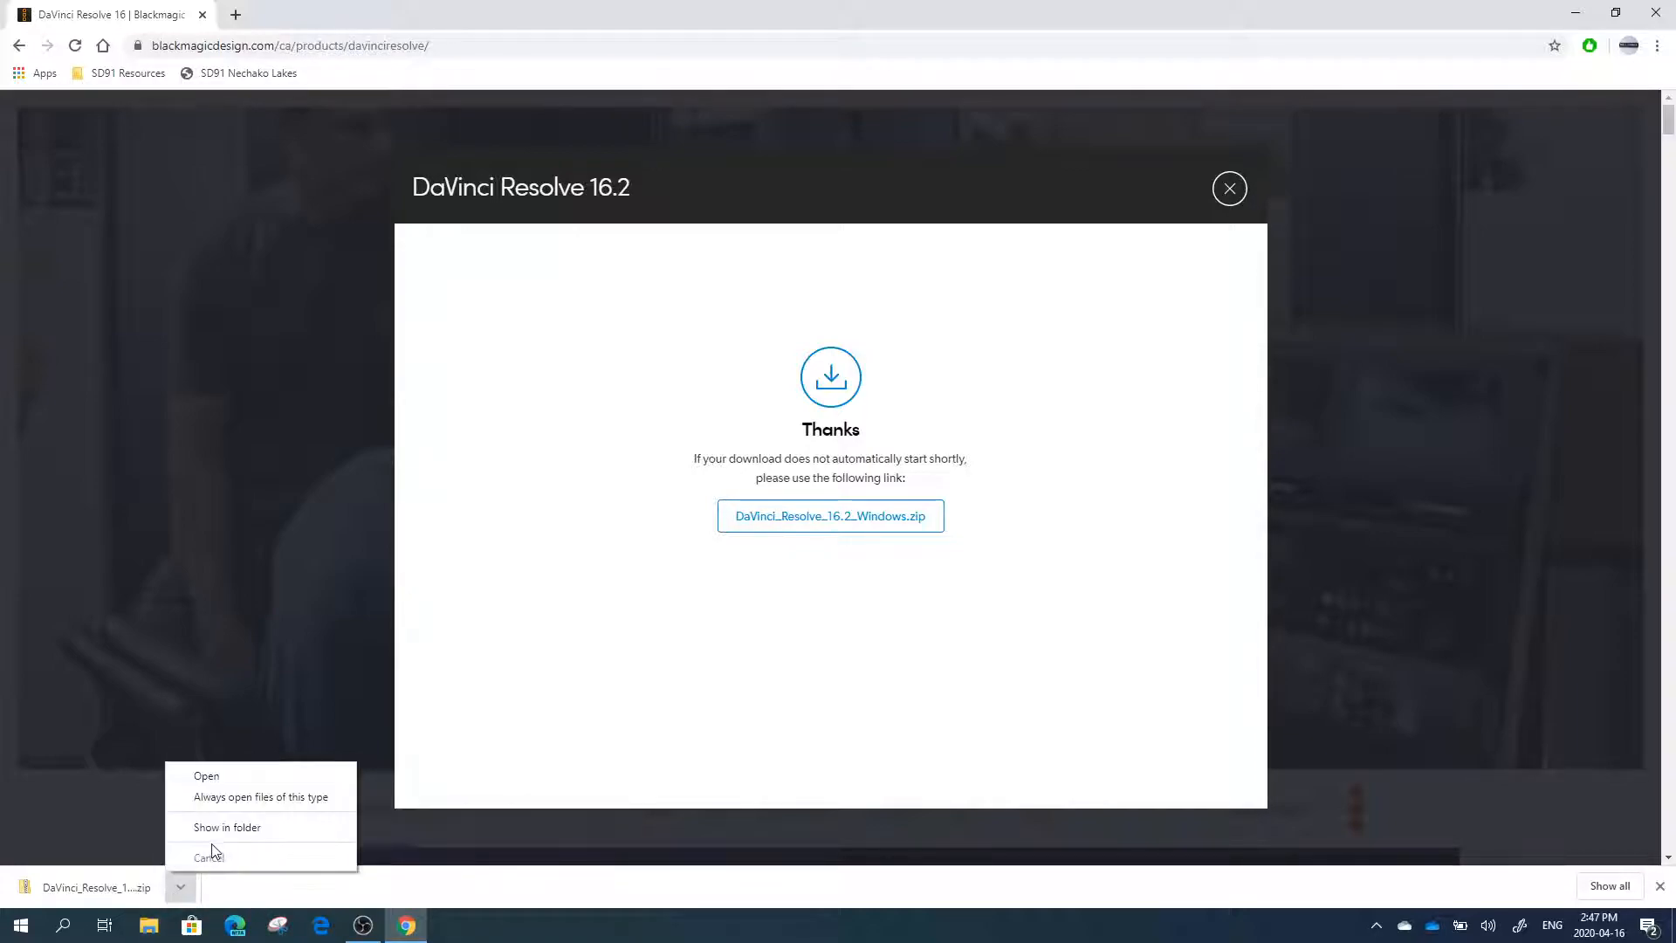
pyautogui.click(220, 829)
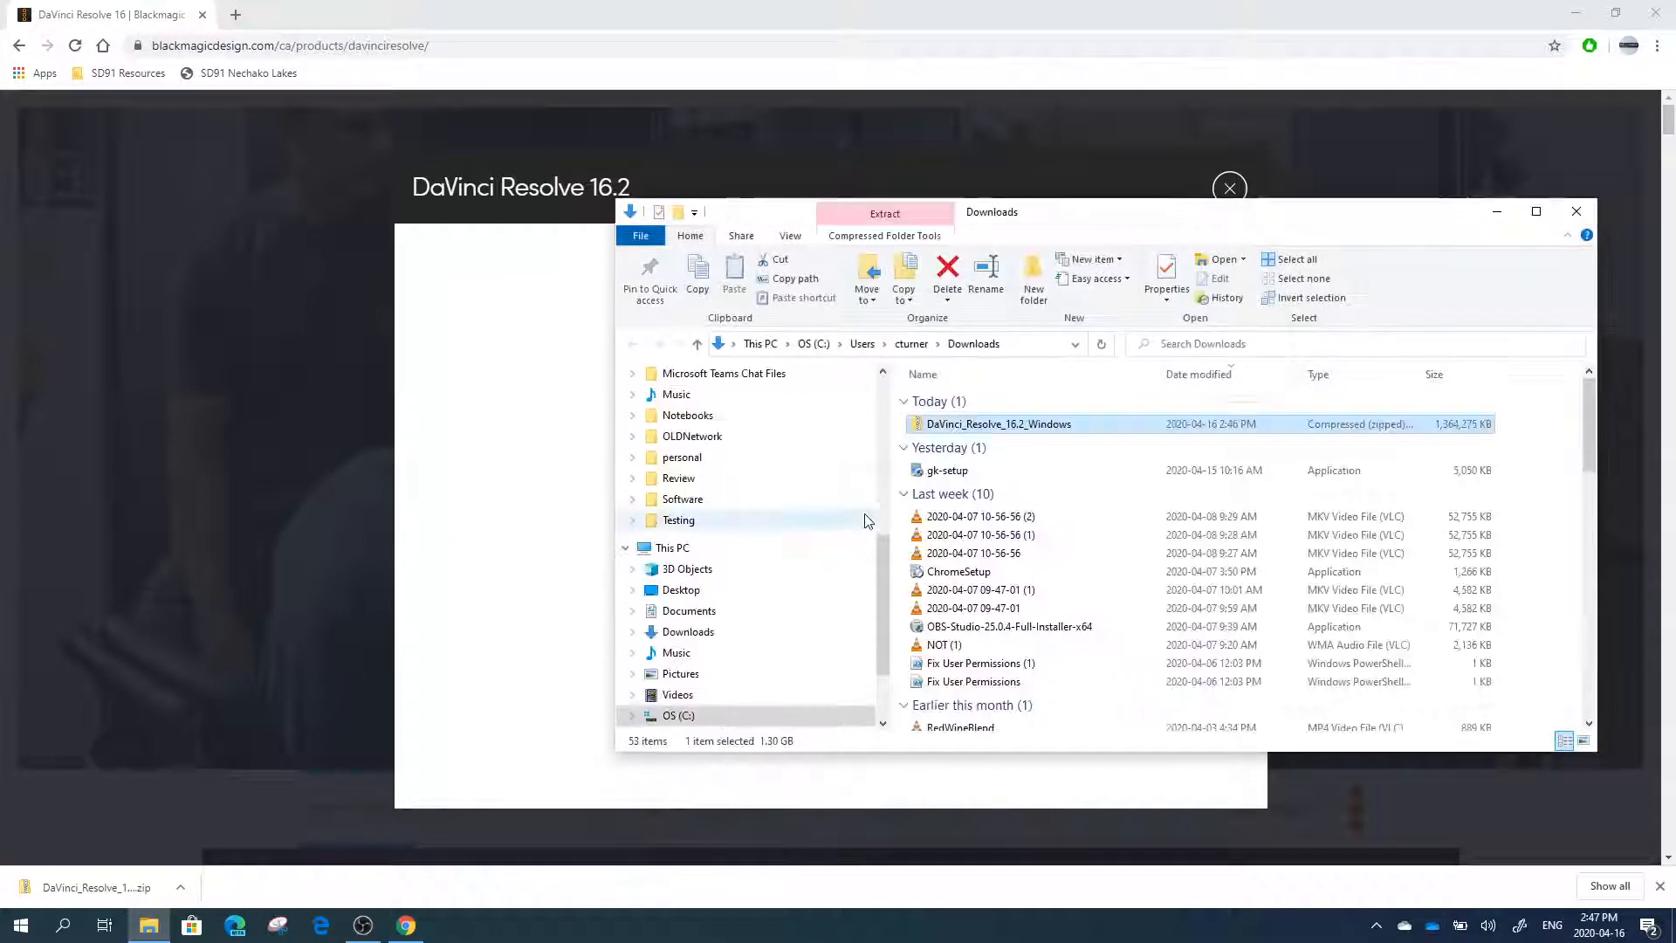
# Extract the DaVinci_Resolve_16.2_Windows zip into the suggested folder of the same name in Downloads, showing the extracted files when complete.
pyautogui.rightClick(994, 427)
pyautogui.rightClick(1051, 425)
pyautogui.click(893, 480)
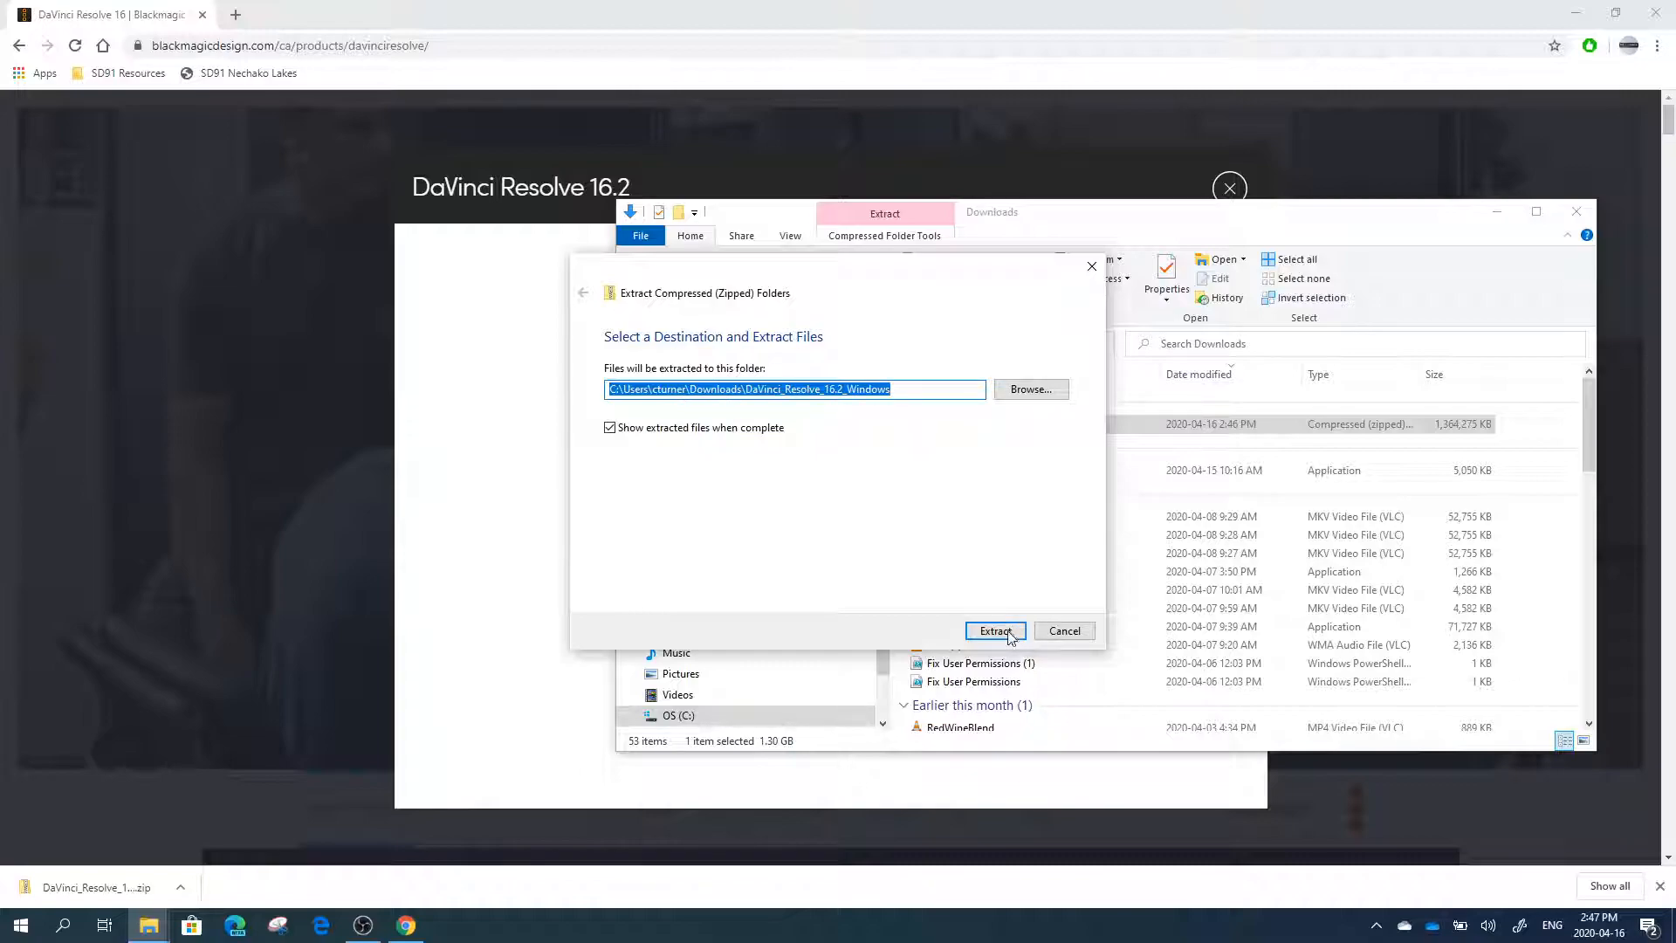
pyautogui.click(995, 631)
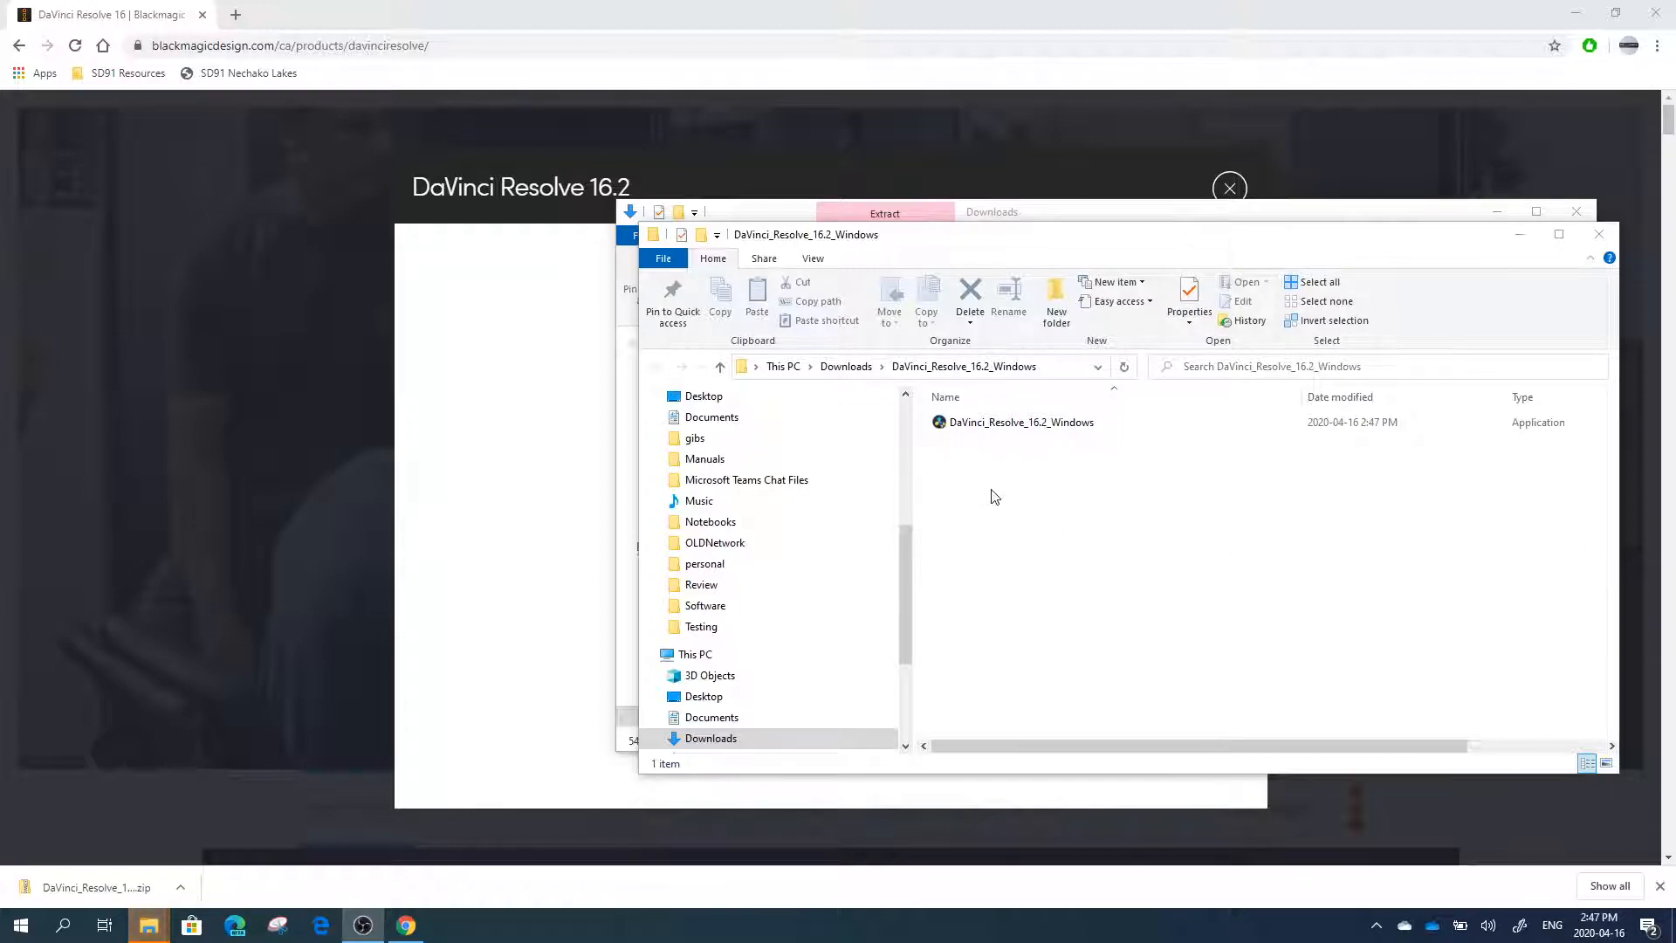
# Run the extracted DaVinci_Resolve_16.2_Windows application and start installing the preselected components.
pyautogui.doubleClick(982, 426)
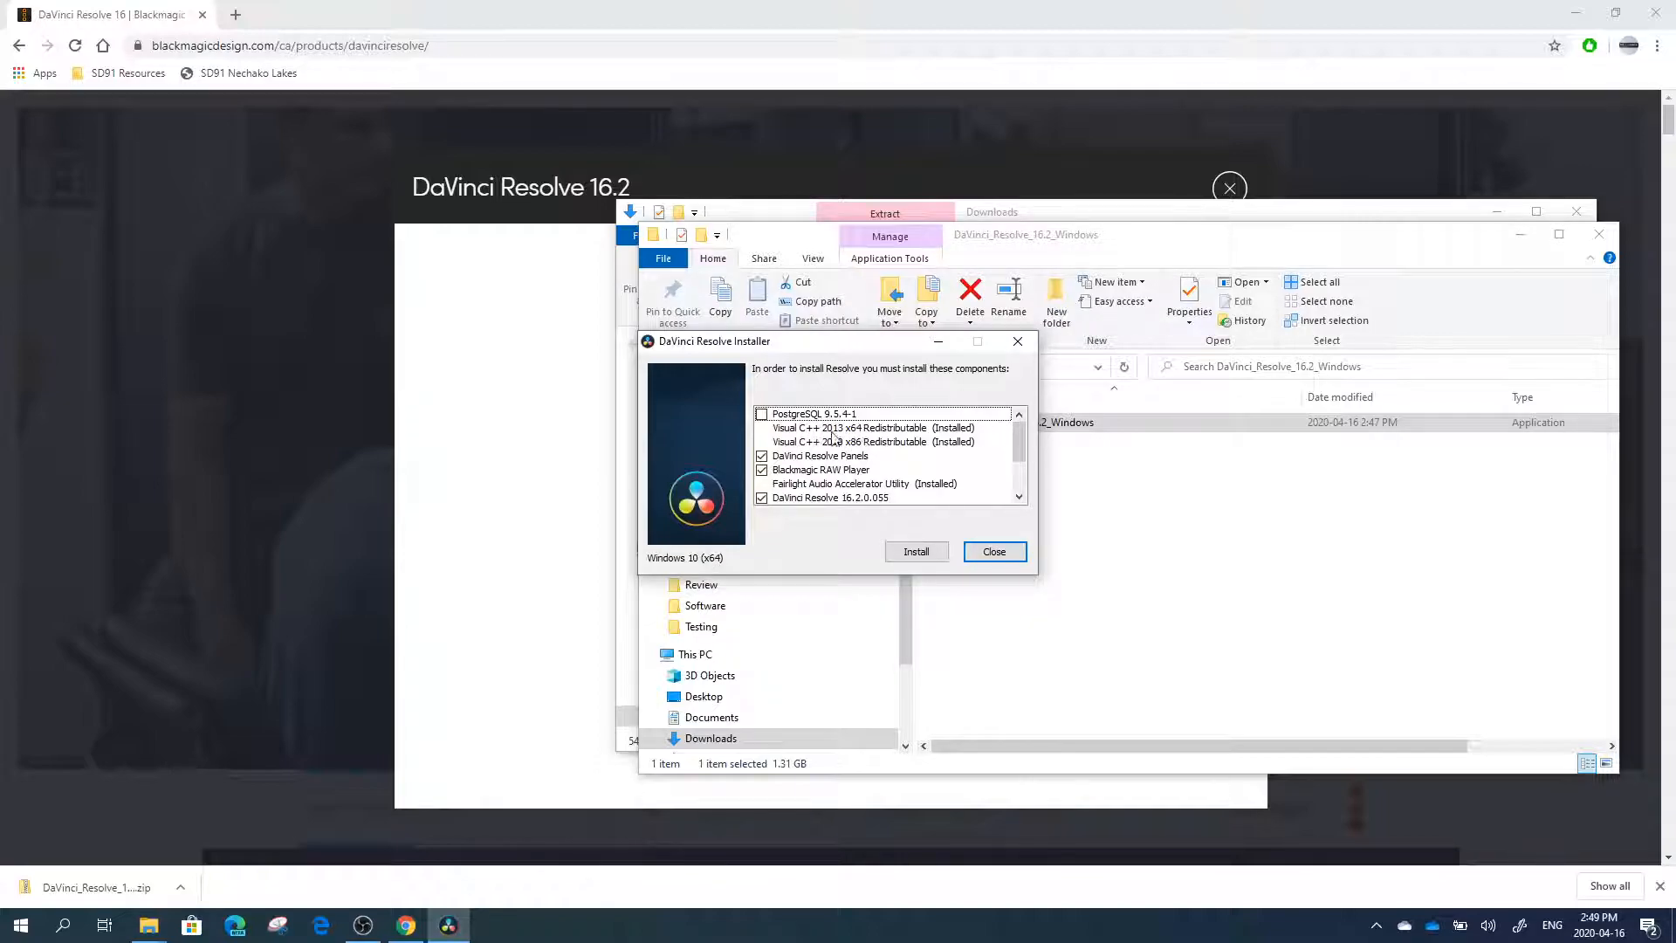
pyautogui.moveTo(1020, 452)
pyautogui.mouseDown()
pyautogui.moveTo(1023, 496)
pyautogui.moveTo(1026, 452)
pyautogui.mouseUp()
pyautogui.click(914, 550)
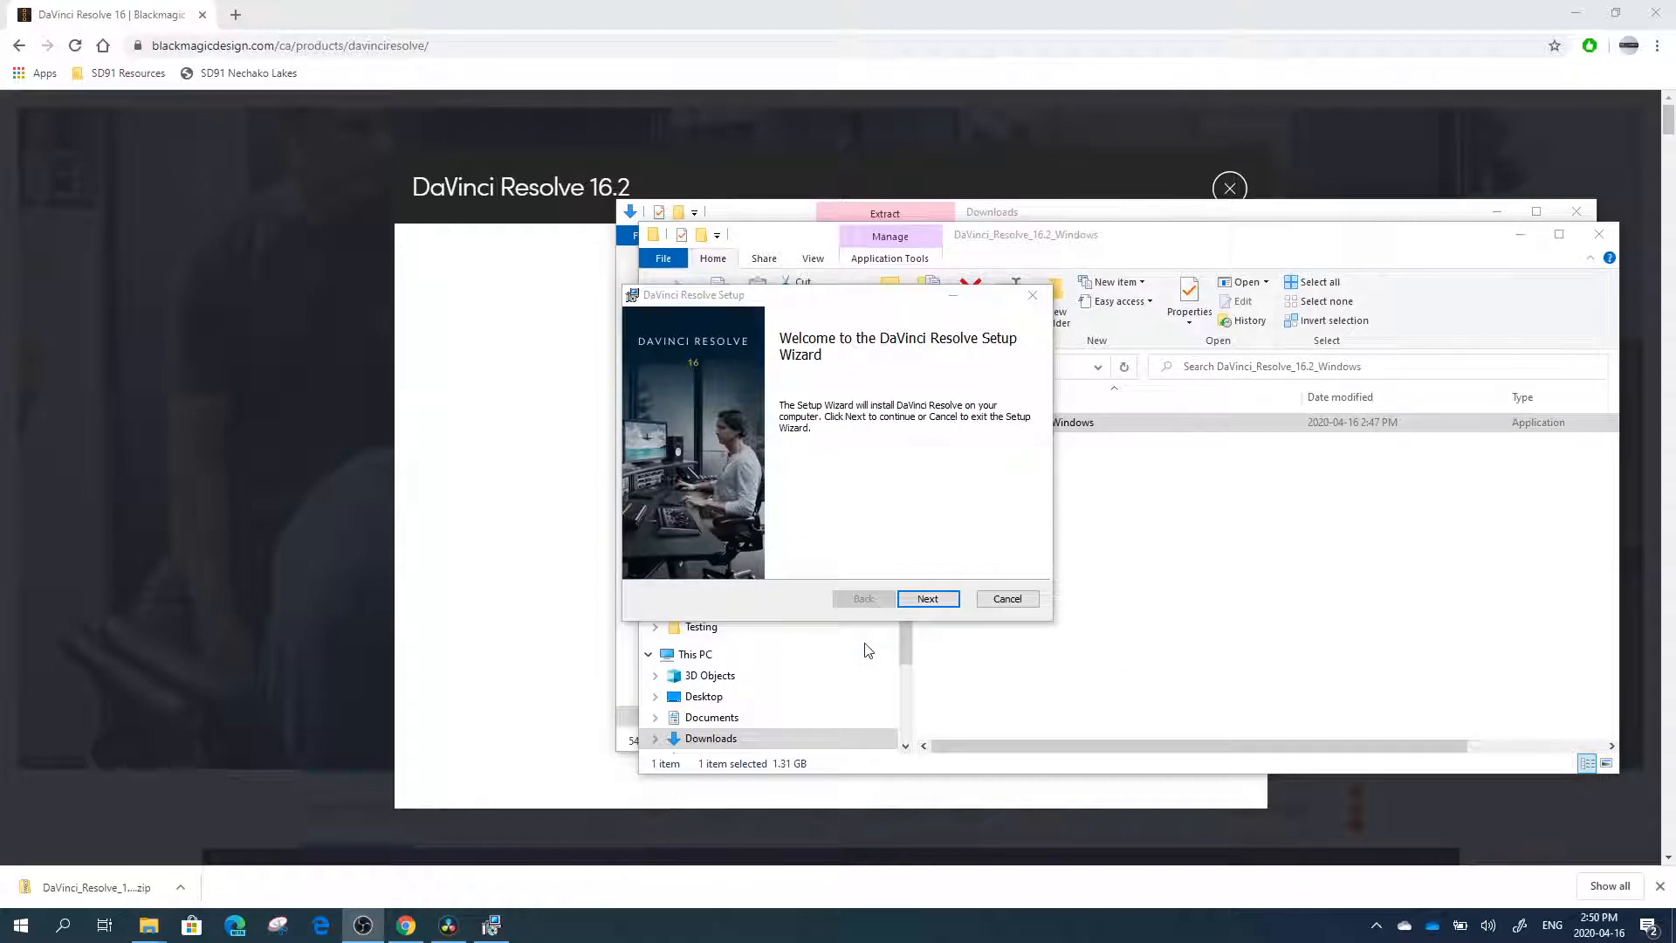
# Start the DaVinci Resolve Setup Wizard, go through the End-User License Agreement and accept its terms.
pyautogui.click(930, 601)
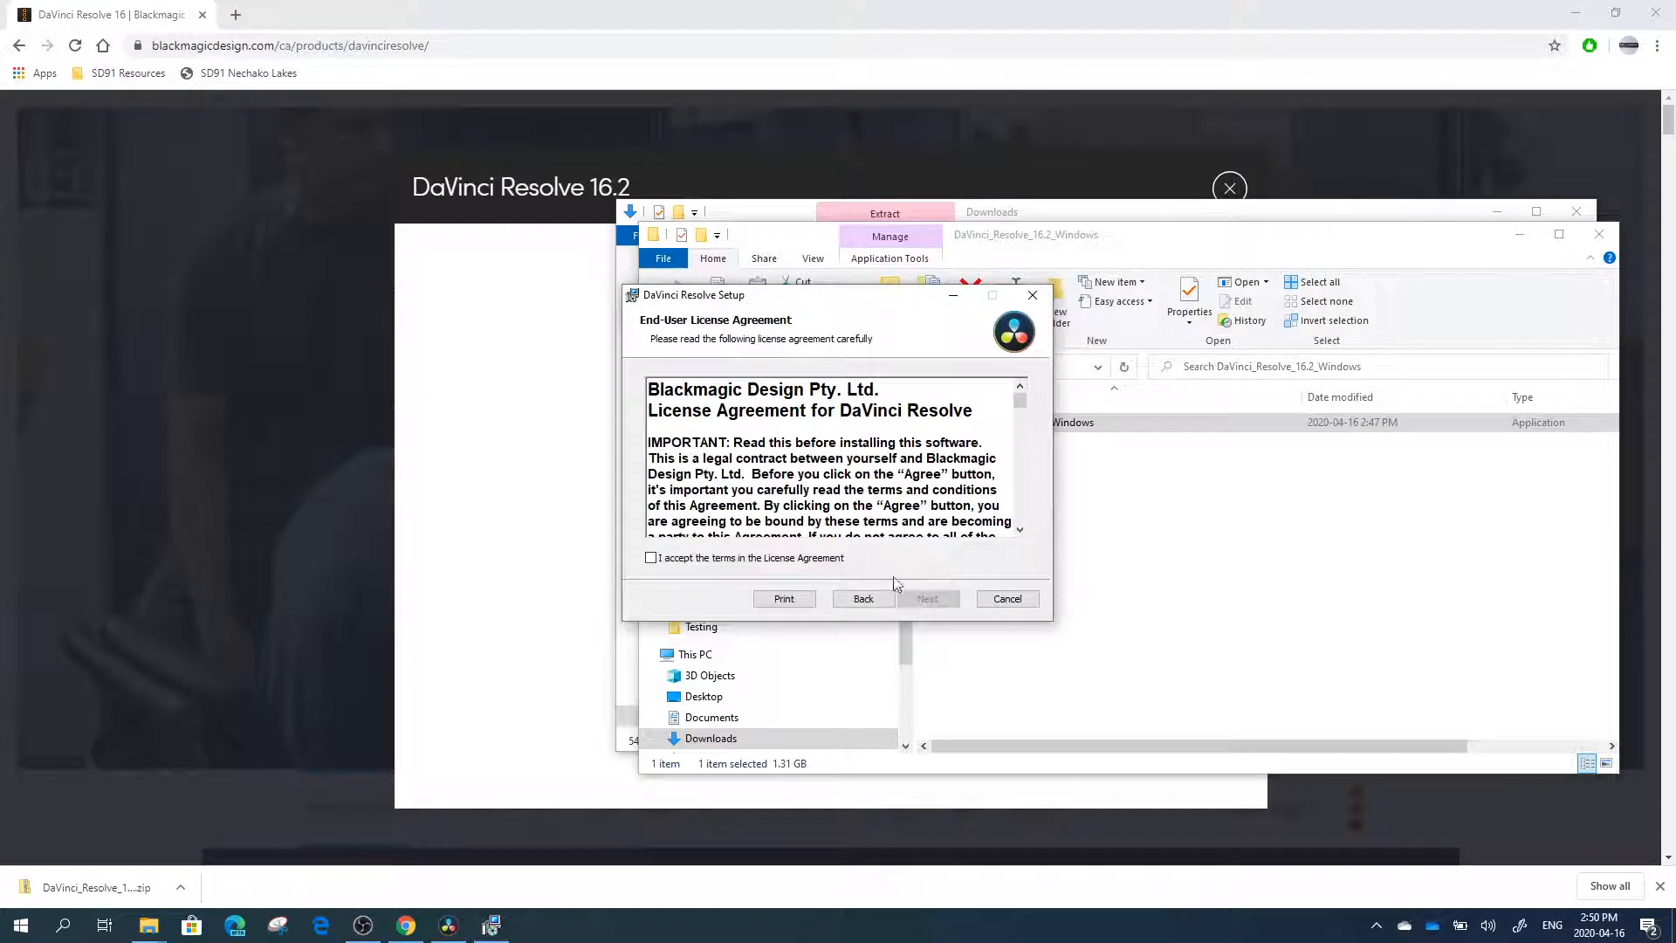
pyautogui.moveTo(1020, 405); pyautogui.dragTo(1023, 520)
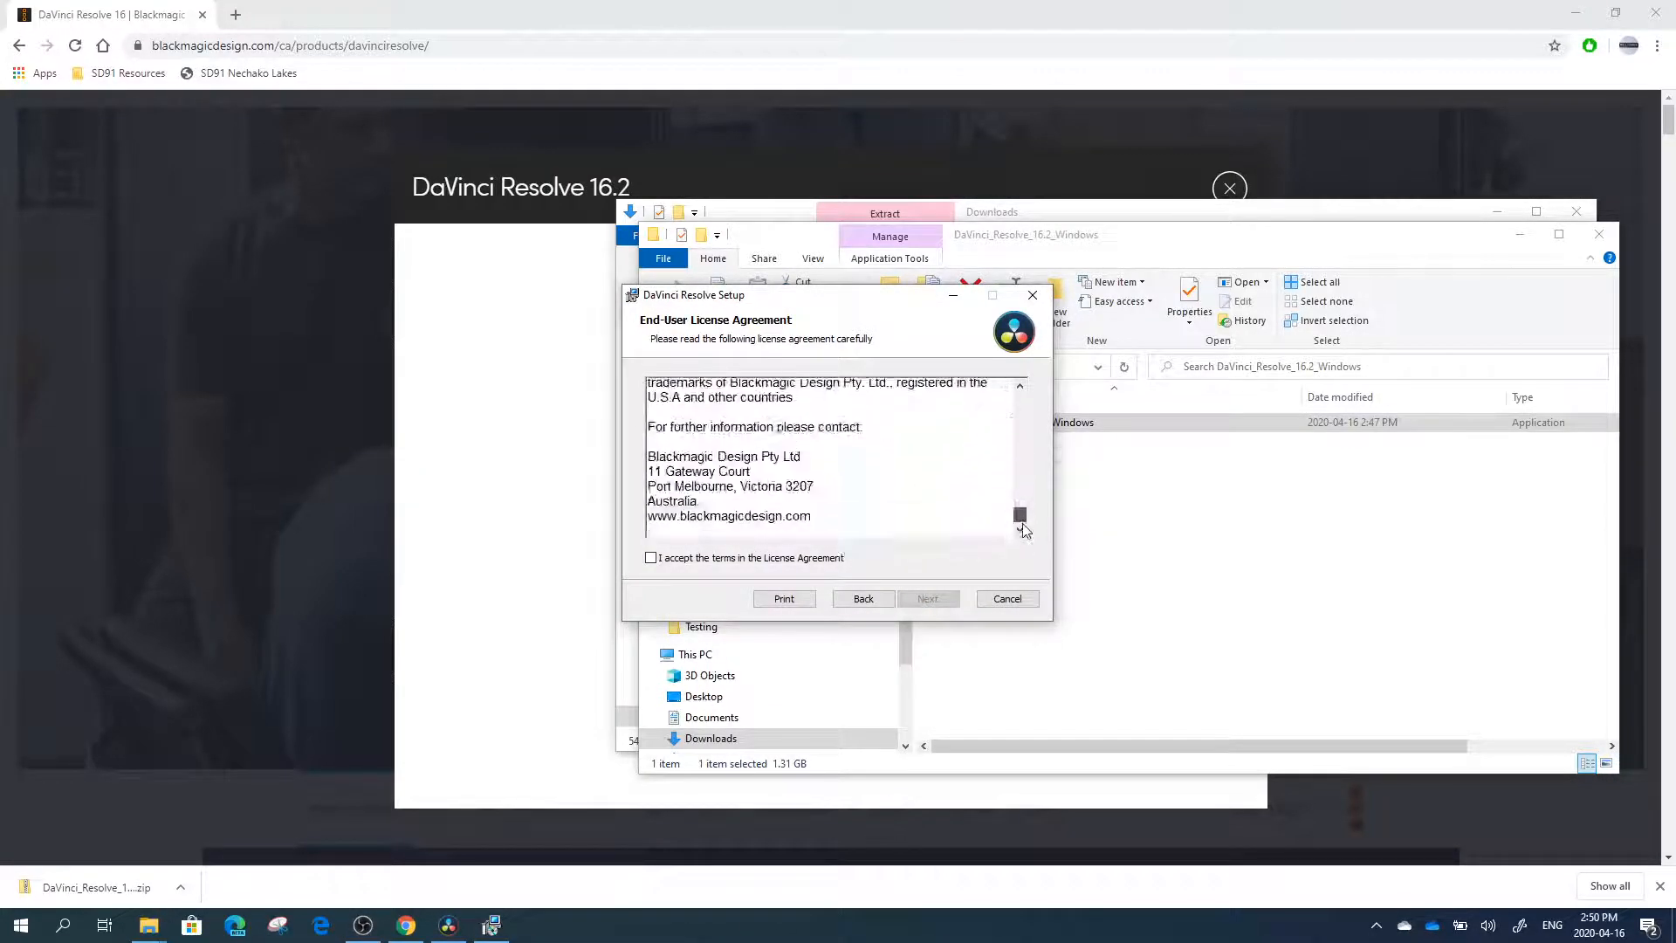
pyautogui.click(651, 557)
pyautogui.click(928, 599)
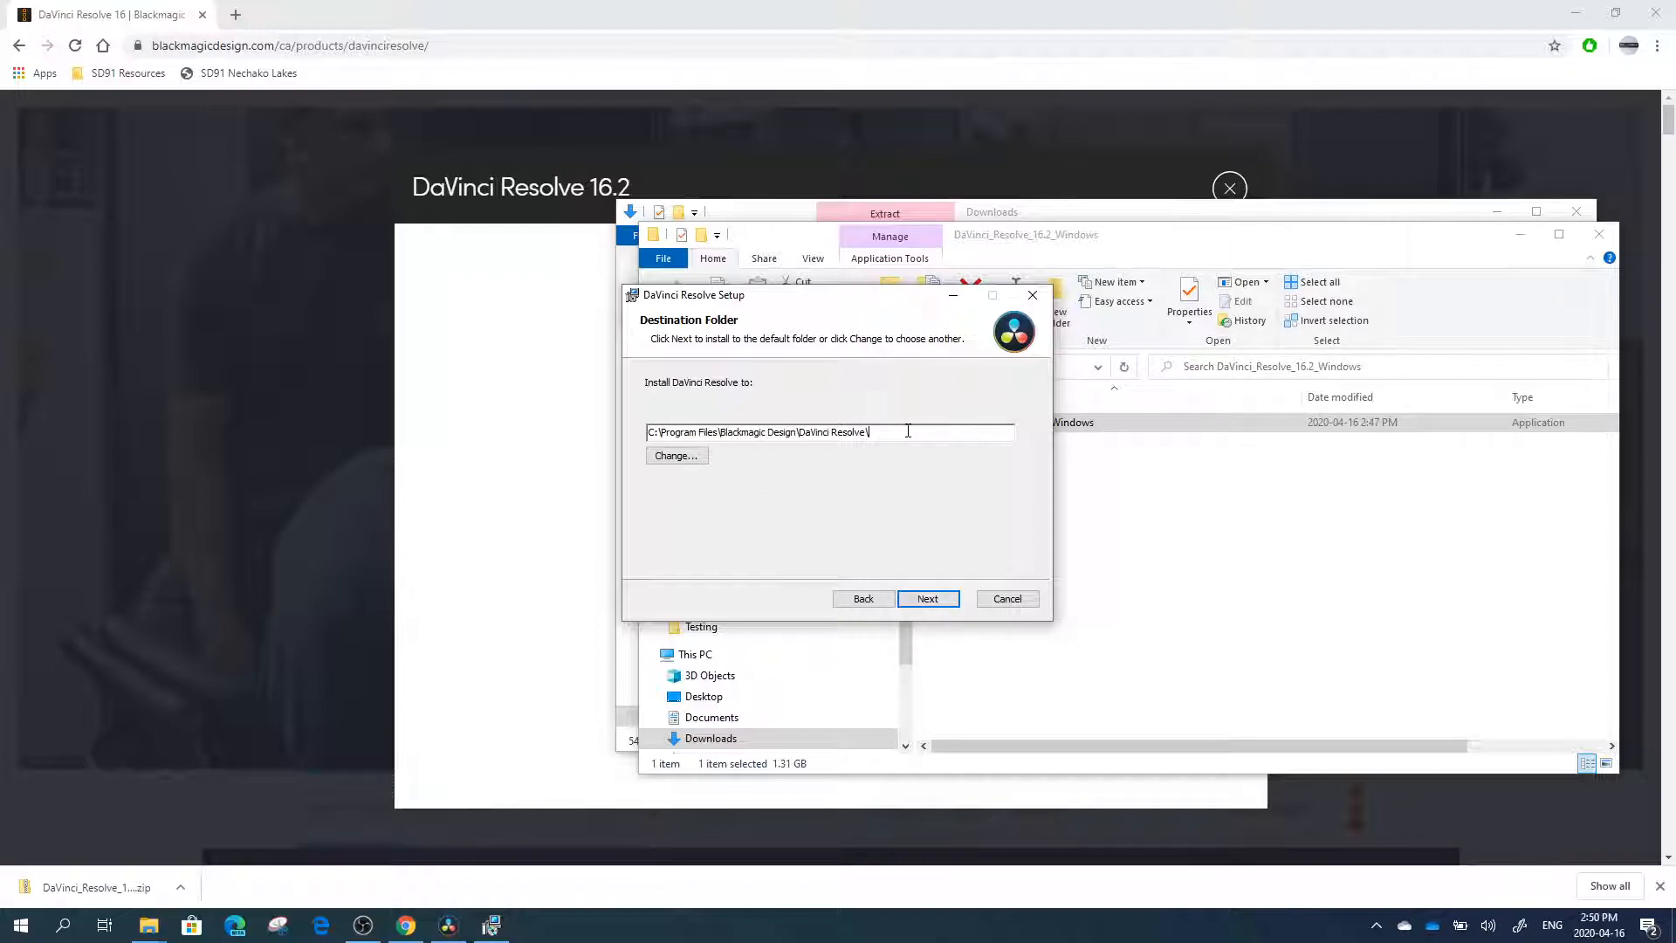
# Install DaVinci Resolve to the default C:\Program Files\Blackmagic Design\DaVinci Resolve\ folder and finish the setup without showing the ReadMe.
pyautogui.moveTo(908, 430); pyautogui.dragTo(594, 422)
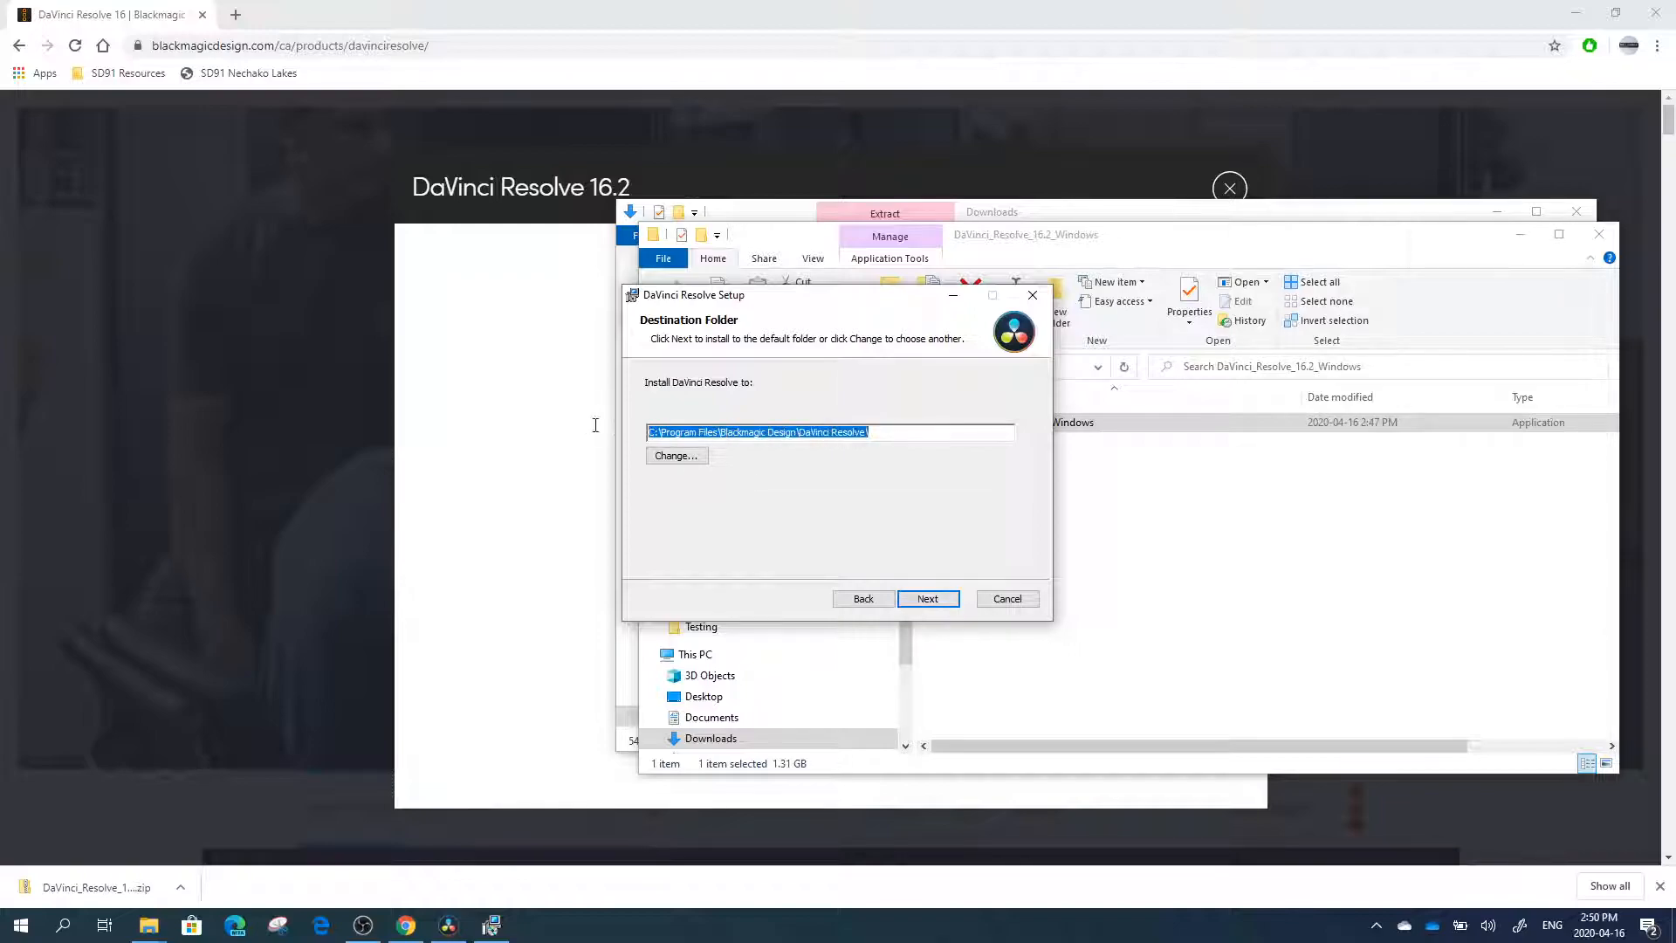
pyautogui.click(928, 599)
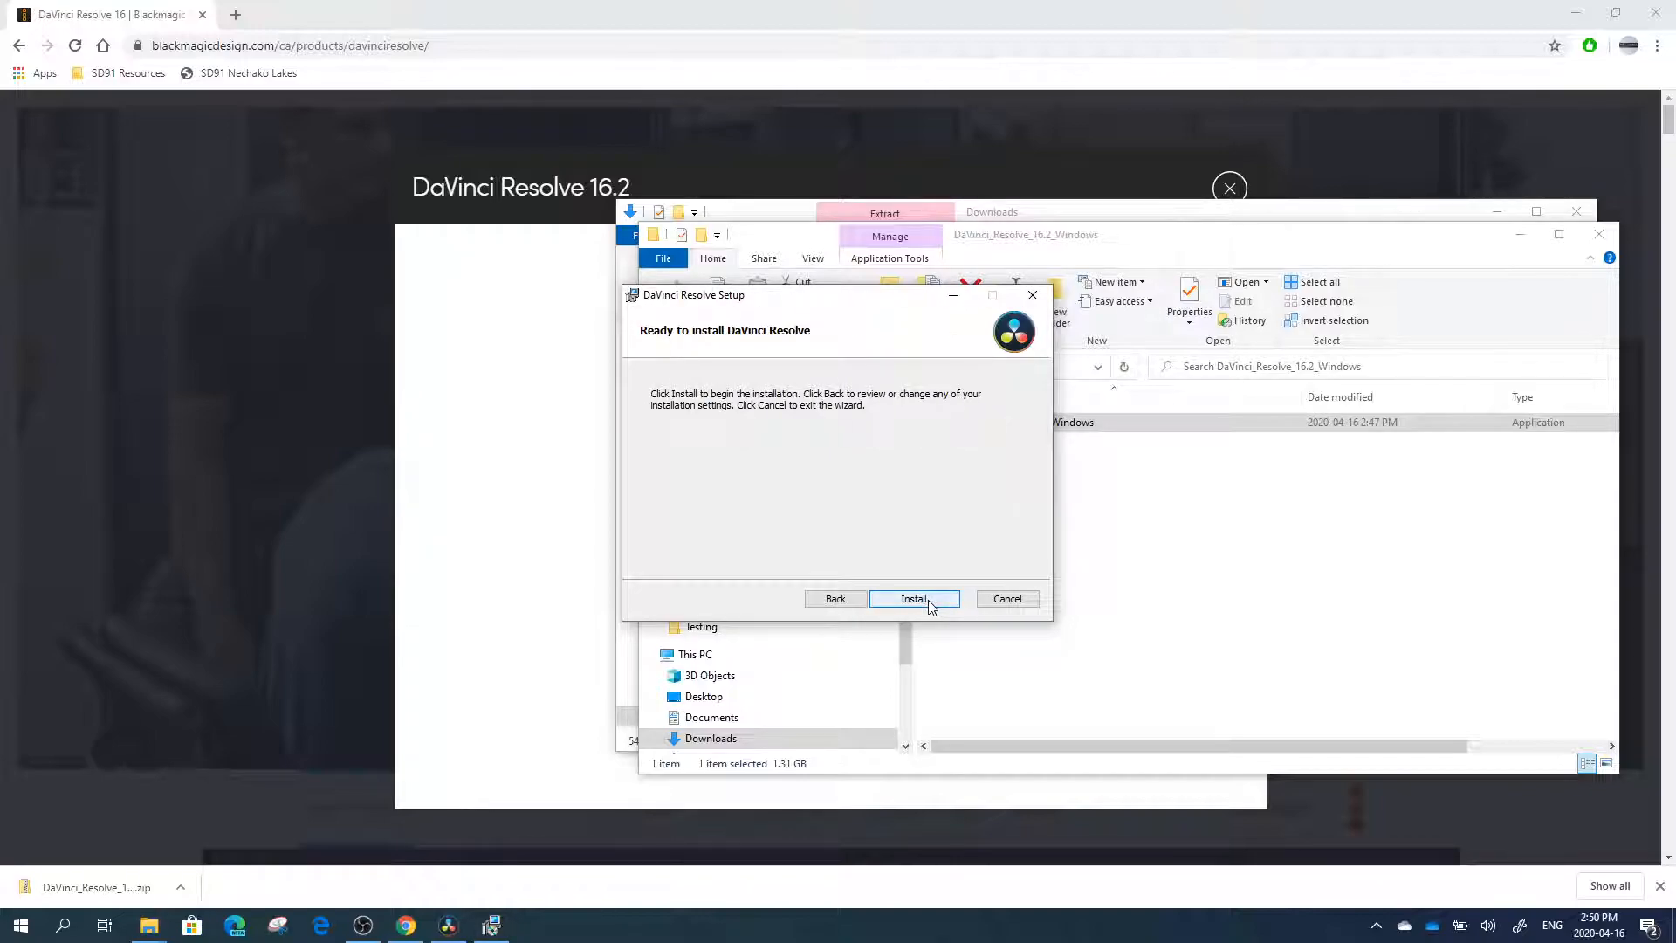
pyautogui.click(929, 600)
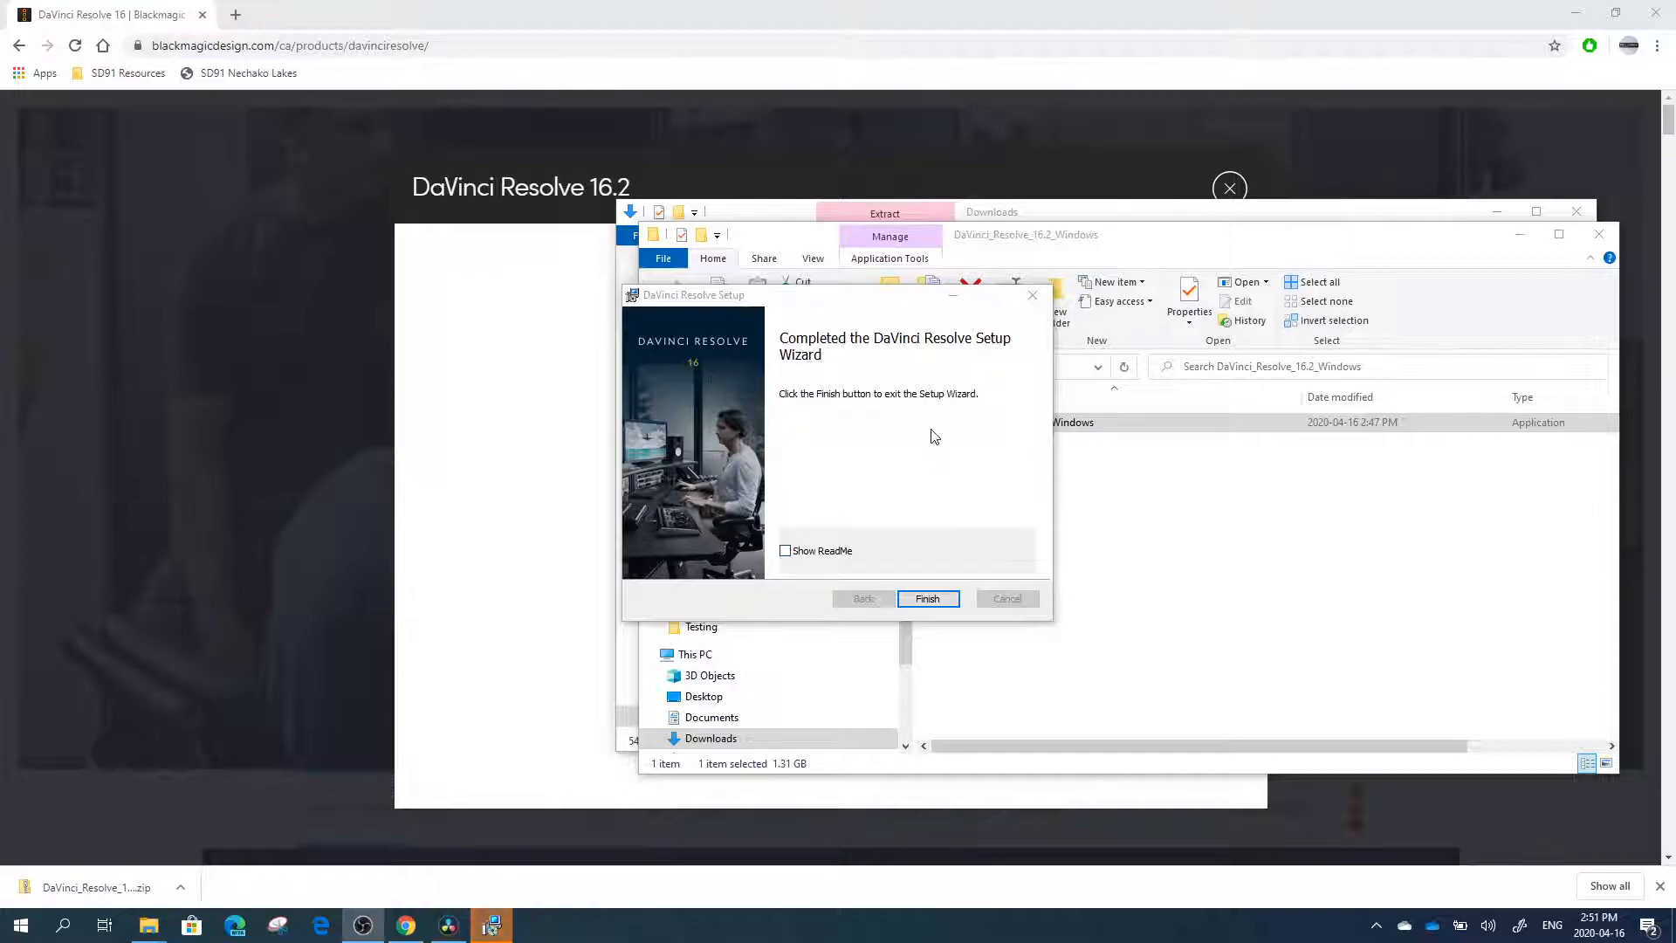
pyautogui.click(927, 599)
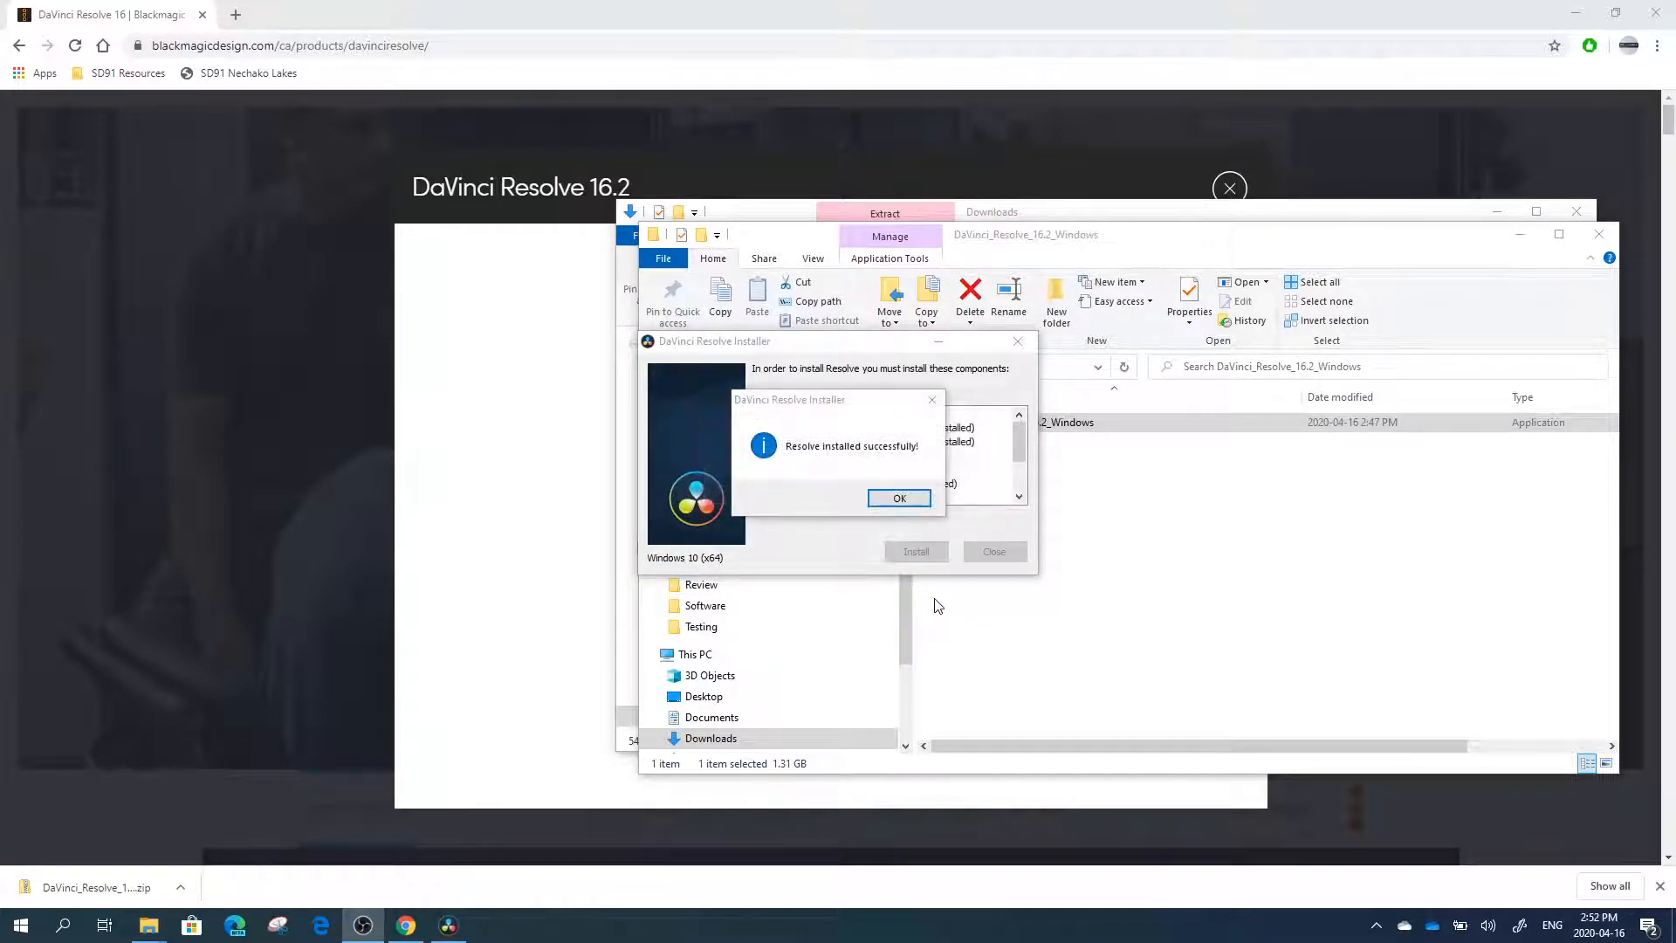
pyautogui.click(897, 502)
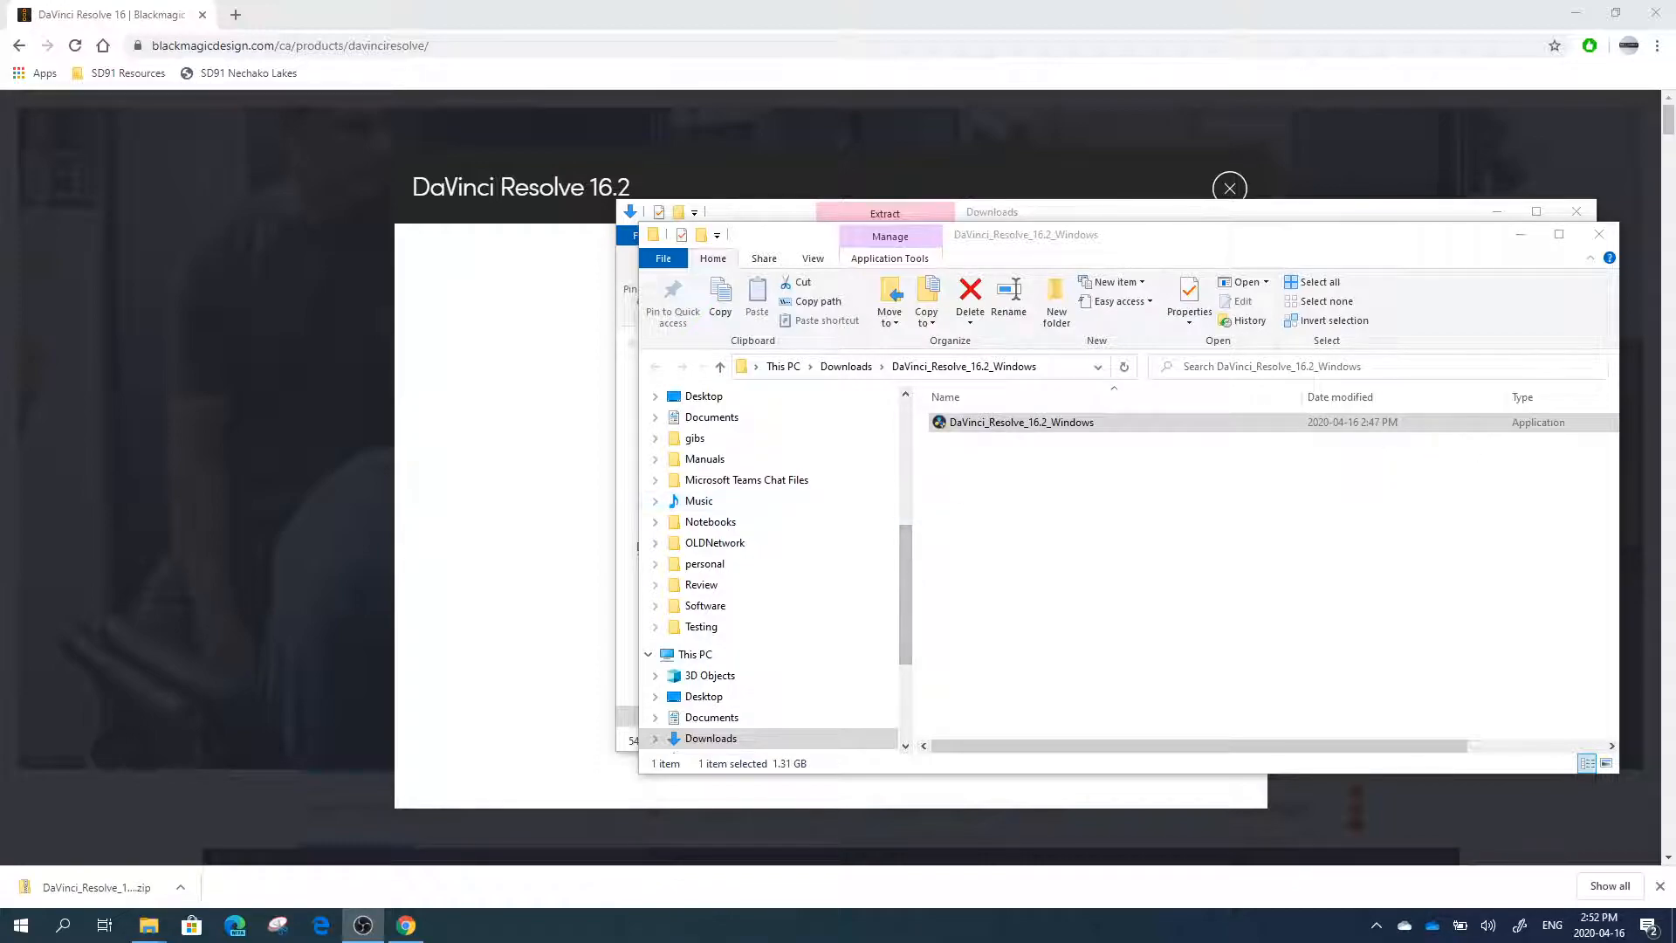
# Minimize the extracted-files window, the Downloads window and the browser to return to the desktop.
pyautogui.click(1520, 236)
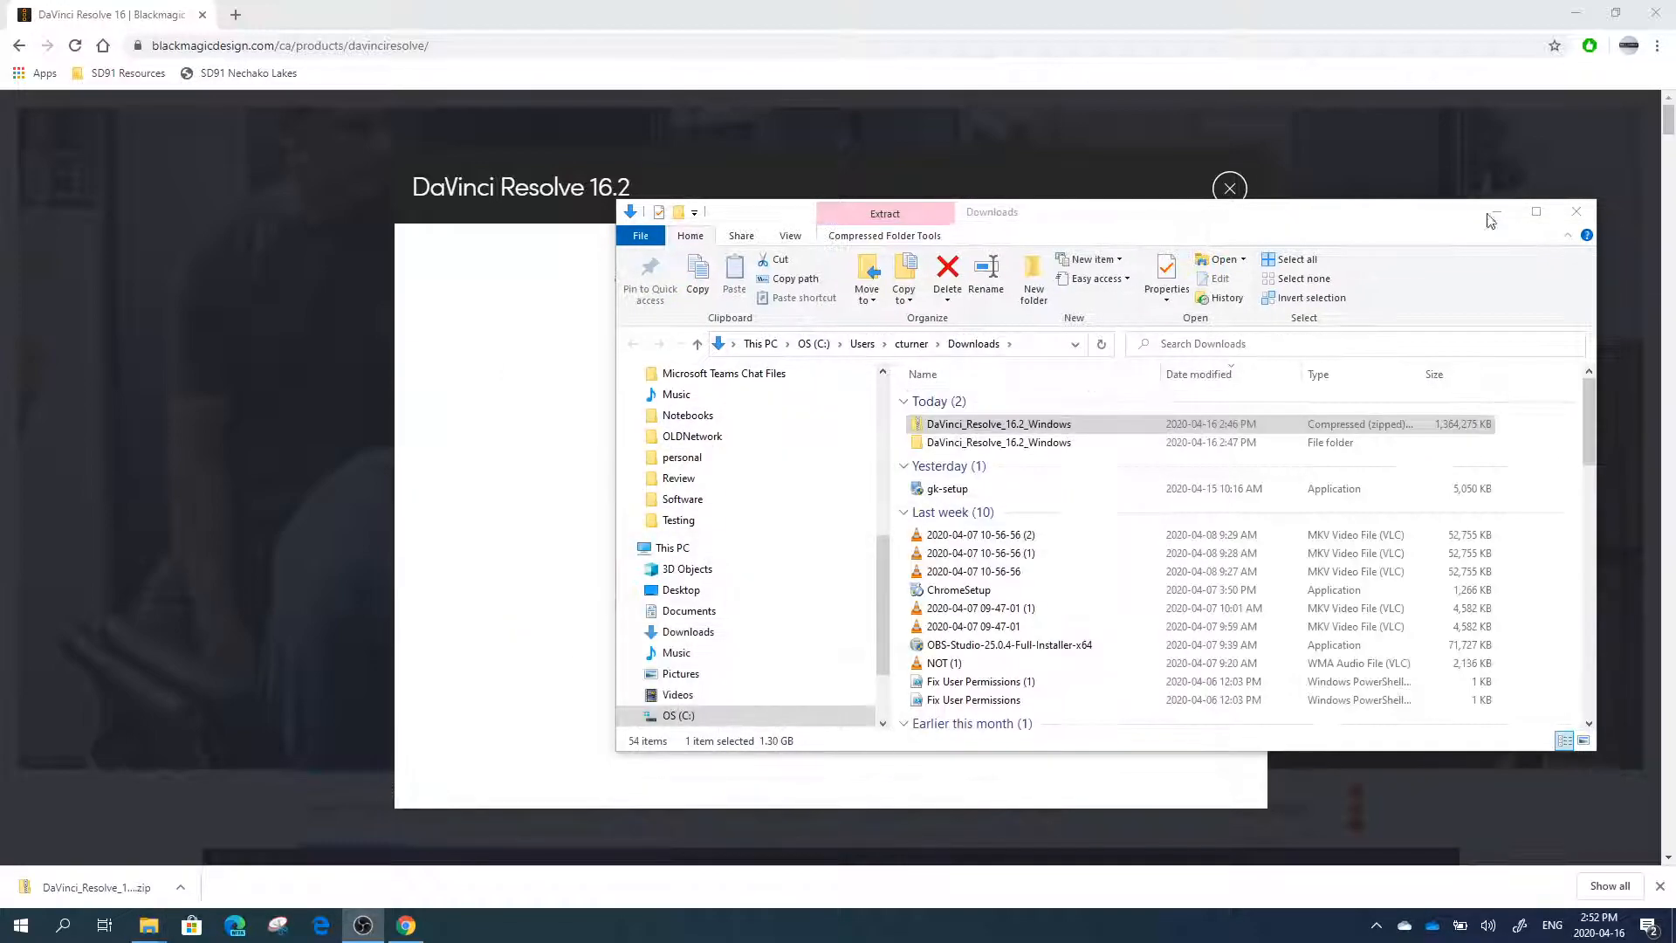
pyautogui.click(1496, 212)
pyautogui.click(1575, 13)
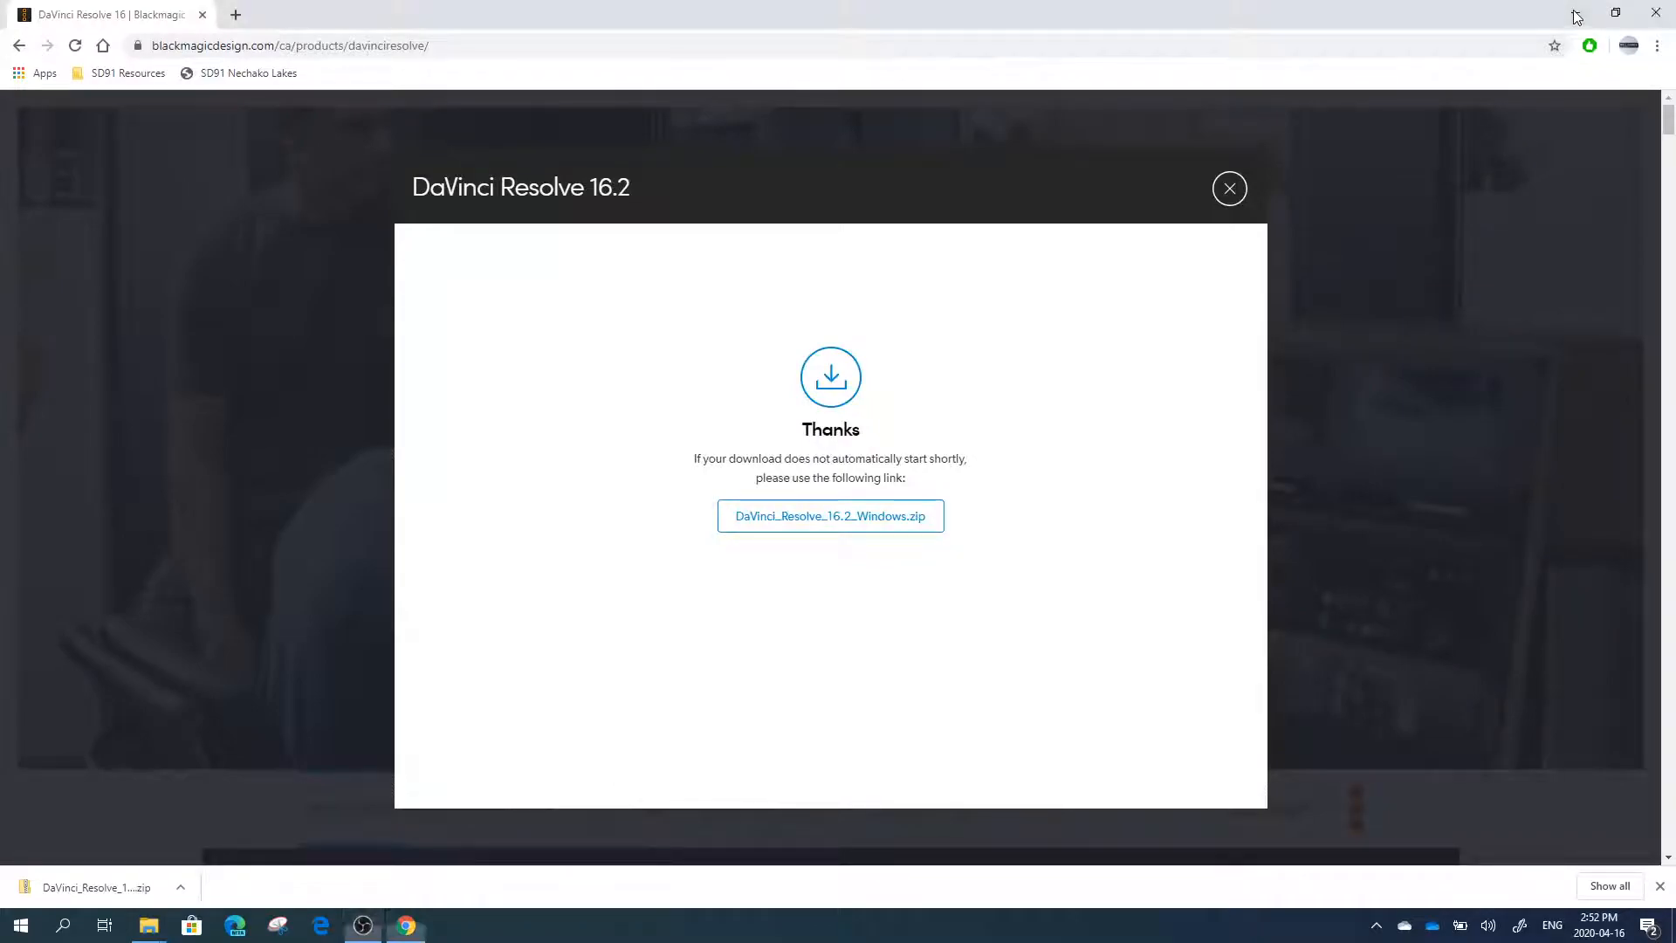